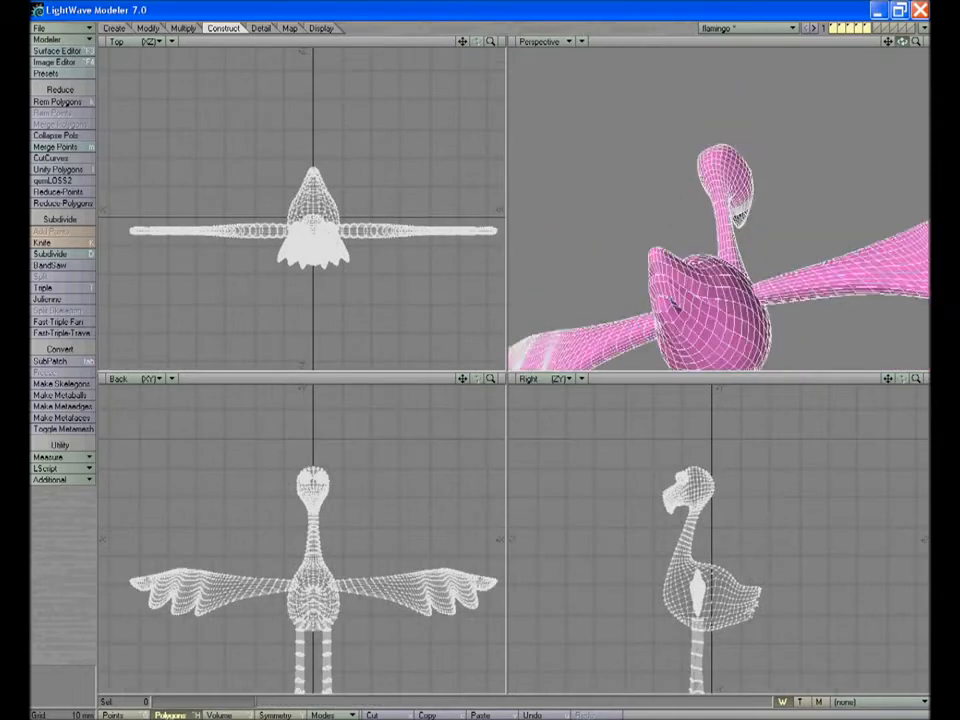
Make empty layer 6 active, with the finished flamingo showing as background reference framed on its negative-X wing
left_click(582, 42)
left_click(586, 84)
left_click(832, 27)
left_click(840, 27)
left_click(832, 28)
key("6")
left_click(832, 32)
left_click_drag(902, 42, 930, 50)
key("a")
left_click_drag(491, 379, 590, 379)
mouse_move(463, 379)
left_mouse_down()
mouse_move(592, 380)
mouse_move(469, 386)
left_mouse_up()
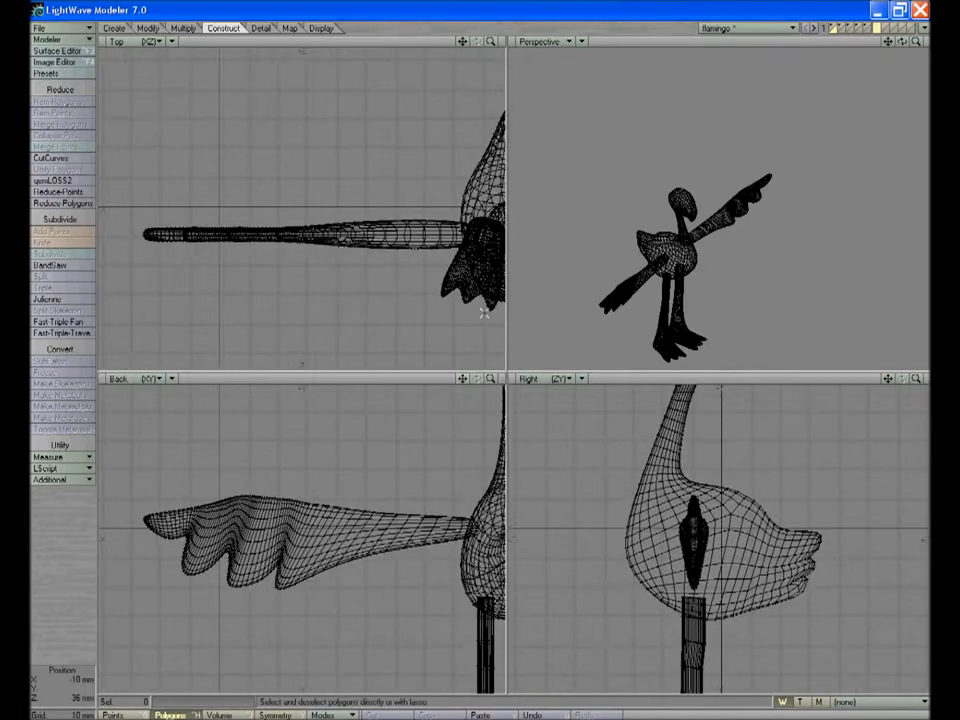
Draw a thin box enclosing the flamingo's negative-X wing from its tip to the shoulder, matched to the wing's thickness
key("x")
left_click(562, 361)
key("shift+x")
left_click_drag(135, 478, 466, 593)
left_click_drag(300, 479, 300, 495)
left_click_drag(719, 536, 681, 534)
left_click_drag(720, 539, 710, 538)
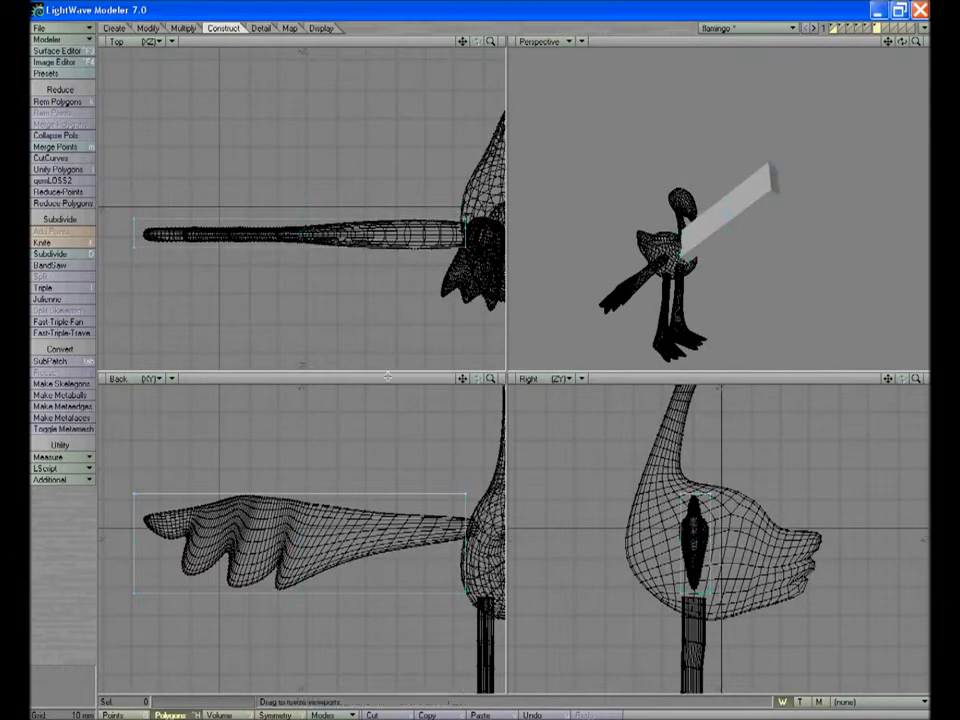
left_click_drag(405, 600, 405, 602)
Knife the wing box crosswise at the feather positions and lengthwise along the wing to divide it into segments
key("k")
key("k")
key("shift+k")
left_click_drag(291, 476, 279, 612)
key("shift+k")
key("shift+k")
left_click_drag(257, 478, 229, 600)
key("shift+k")
key("shift+k")
left_click_drag(236, 480, 178, 600)
key("shift+k")
key("shift+k")
left_click_drag(176, 478, 172, 543)
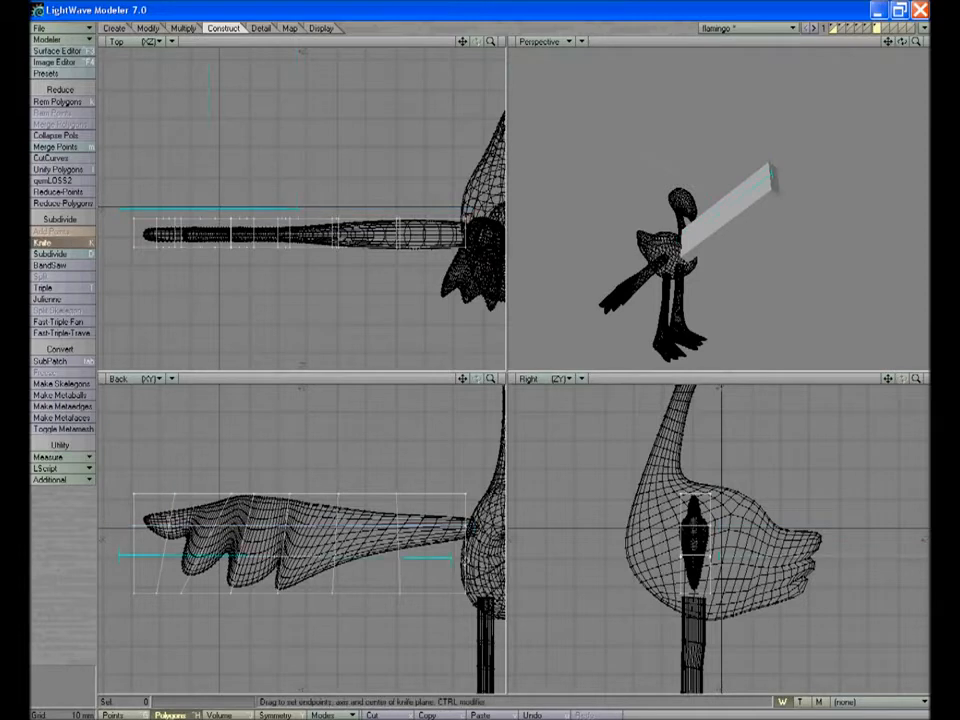
key("shift+k")
Move the box's upper-edge points from the wing tip to mid-wing onto the reference wing's top outline
left_click(143, 713)
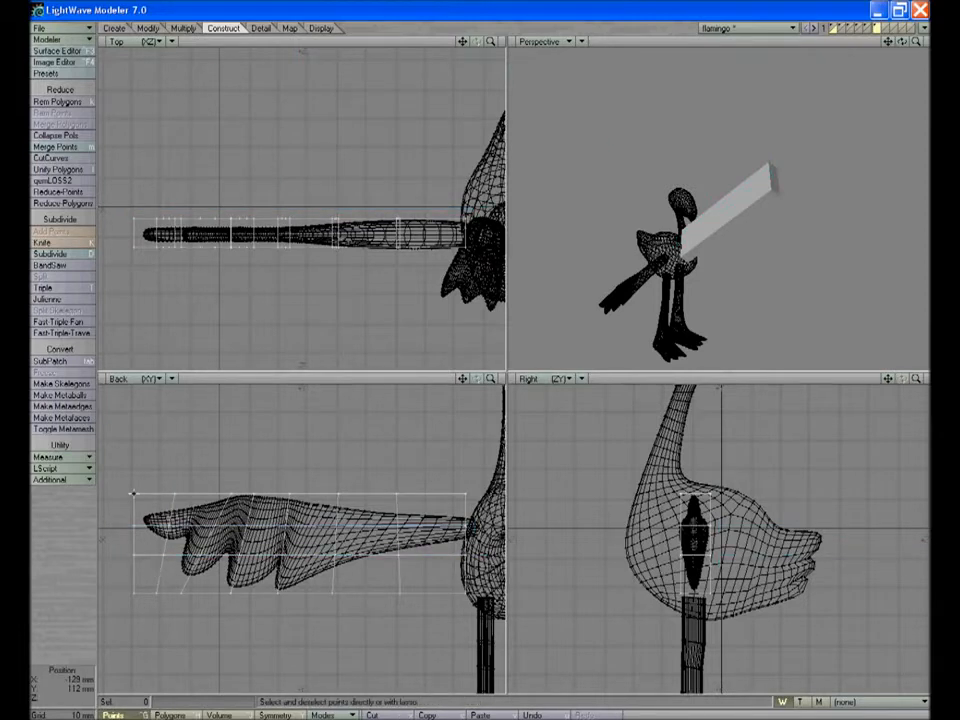
left_click(134, 494)
key("t")
key("slash")
left_click(176, 489)
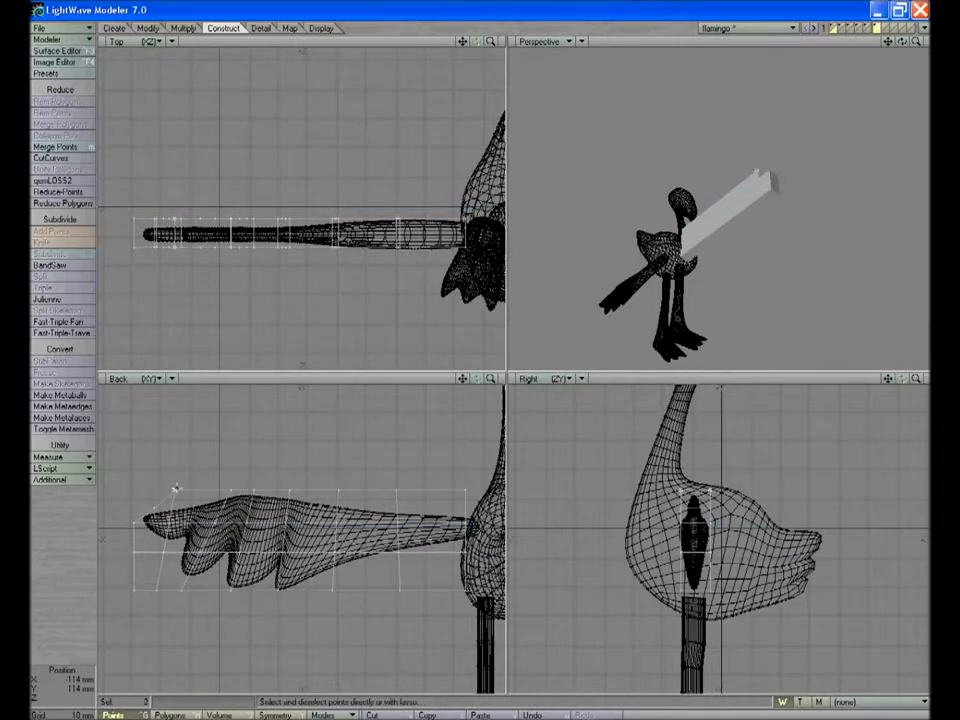
key("slash")
left_click(231, 491)
key("slash")
left_click(253, 490)
key("t")
key("slash")
left_click_drag(253, 490, 292, 497)
left_click(290, 490)
key("slash")
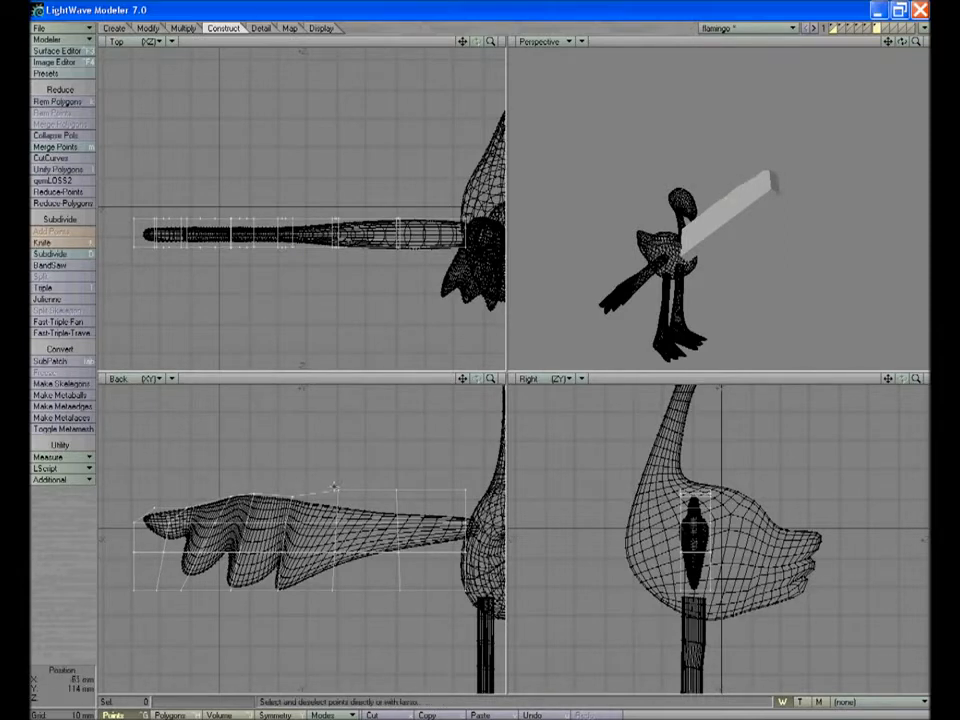
Move the upper, middle and lower points at the box's shoulder end to fit the reference wing's root
left_click(466, 496)
key("t")
key("slash")
mouse_move(466, 552)
left_mouse_down()
mouse_move(468, 590)
mouse_move(477, 572)
left_mouse_up()
key("t")
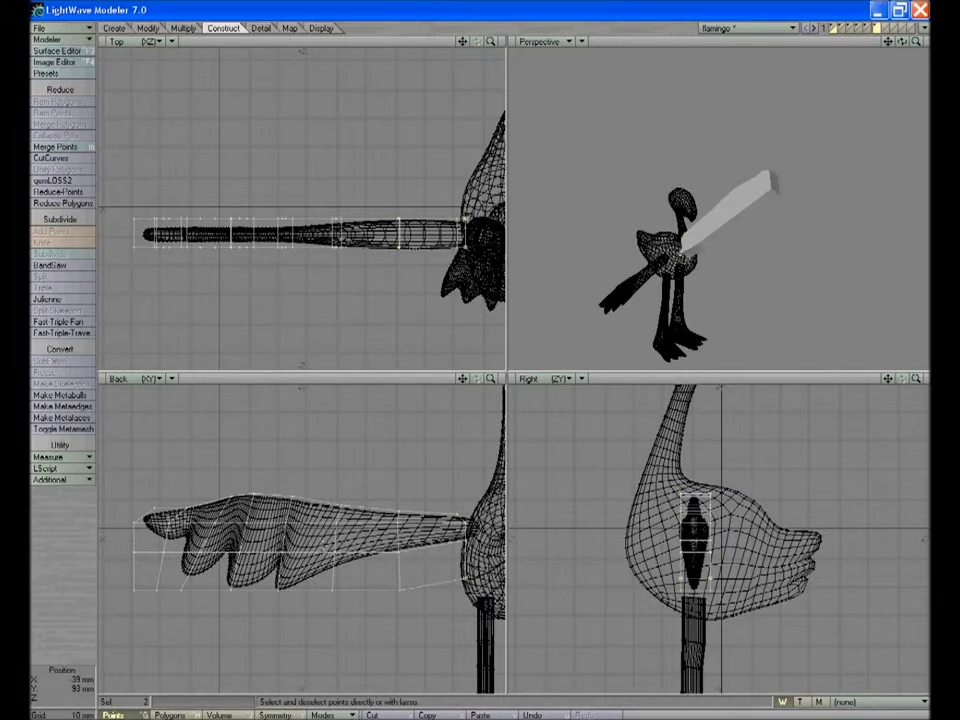
key("slash")
left_click(468, 540)
left_click_drag(468, 540, 462, 533)
key("slash")
left_click(463, 578)
key("t")
key("slash")
left_click_drag(463, 578, 320, 551)
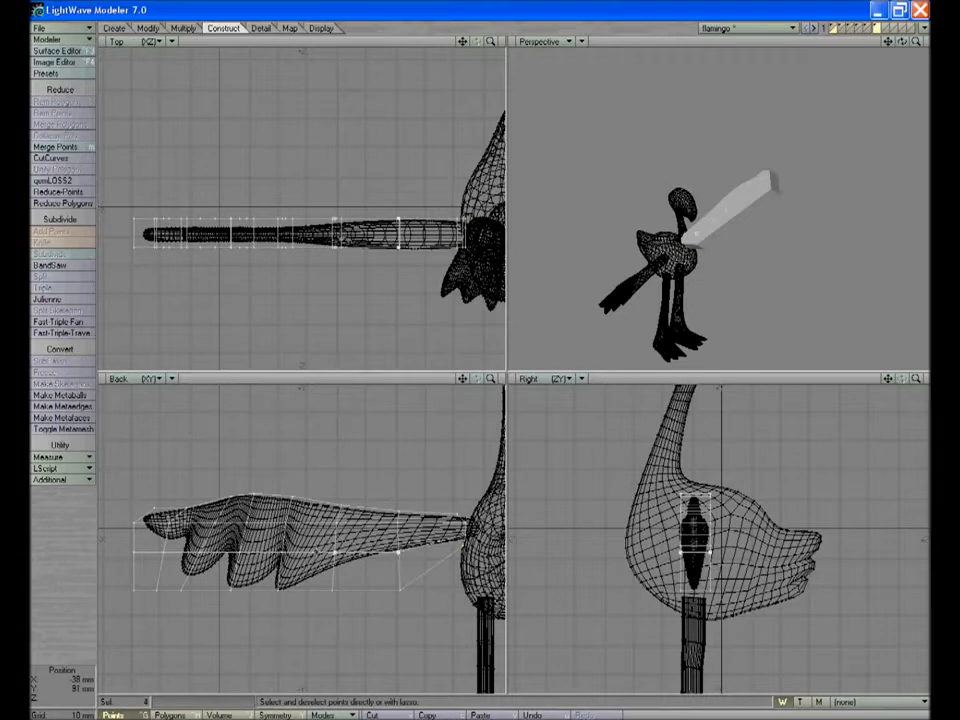
Shift the middle-row points at the wing tip and rotate the lower inner points up to the wing's underside
left_click_drag(138, 557, 130, 551)
key("t")
left_click_drag(133, 555, 160, 543)
key("slash")
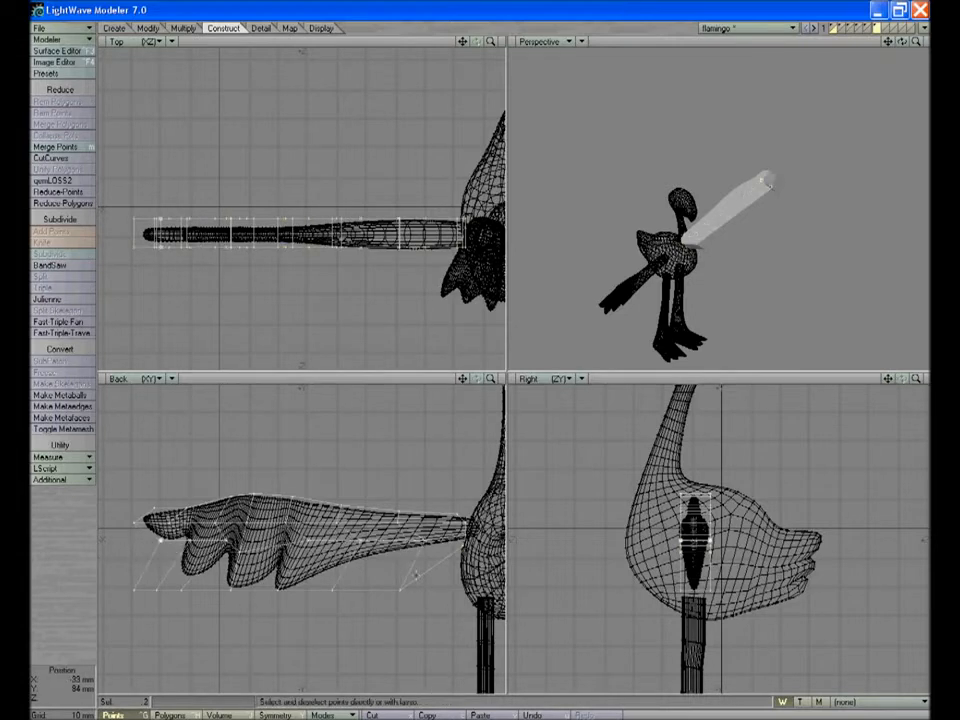
key("slash")
left_click_drag(402, 591, 370, 574)
key("t")
key("y")
key("y")
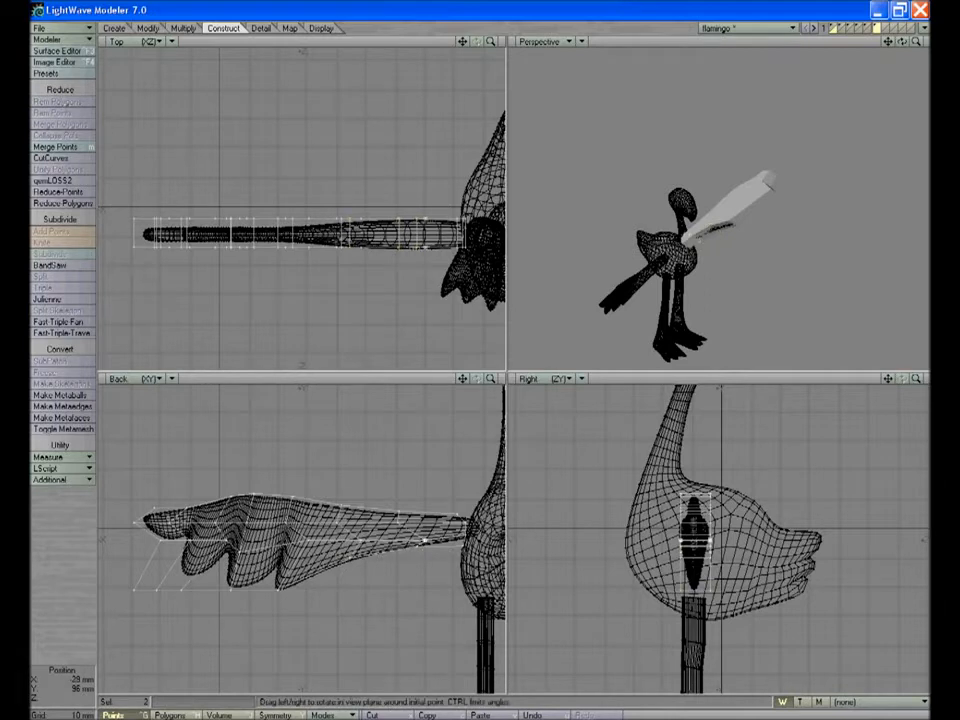
Move the bottom-edge points near the wing tip onto the ends and gaps of the reference feathers
key("slash")
left_click(182, 590)
key("t")
left_click_drag(182, 590, 229, 588)
key("slash")
left_click(157, 590)
key("t")
left_click_drag(157, 590, 188, 572)
key("slash")
left_click(134, 590)
key("t")
left_click_drag(134, 590, 176, 542)
key("slash")
left_click(161, 540)
key("t")
key("slash")
Show the wing as a wireframe in the perspective view and subdivide its whole mesh
mouse_move(900, 42)
left_mouse_down()
mouse_move(862, 42)
mouse_move(940, 42)
mouse_move(870, 43)
mouse_move(940, 42)
mouse_move(940, 75)
mouse_move(905, 47)
left_mouse_up()
left_click(582, 41)
left_click(583, 19)
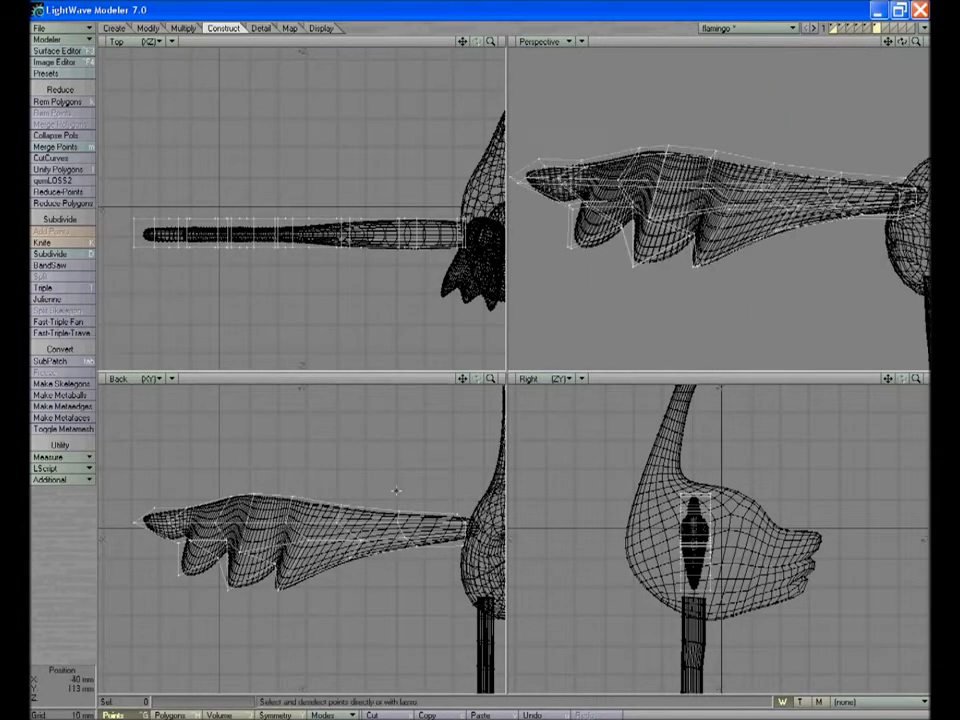
key("shift+d")
key("Return")
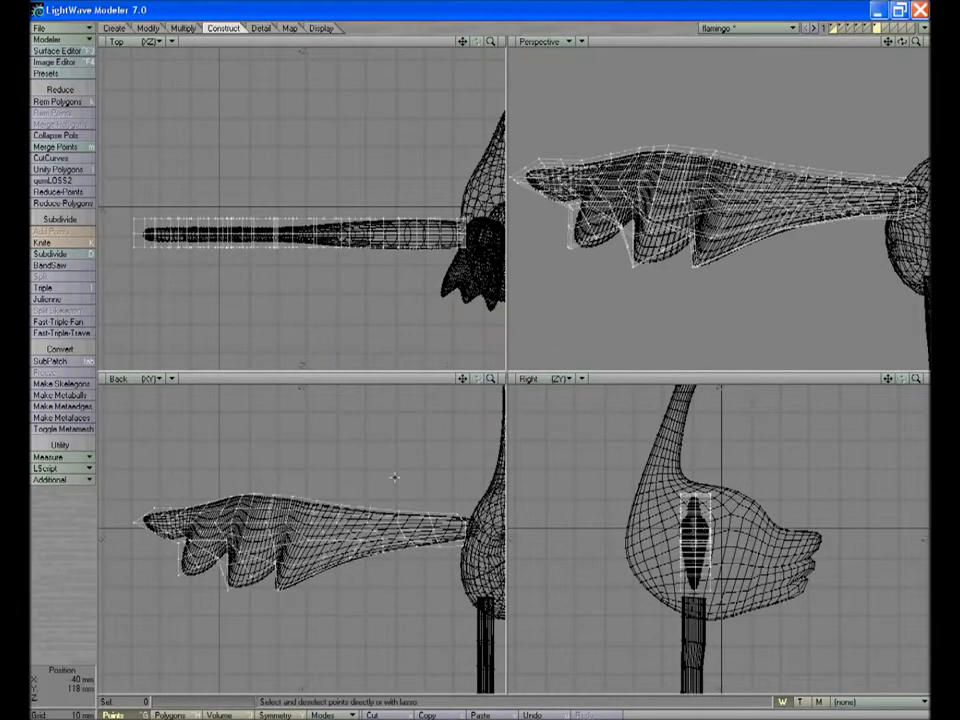
Enlarge the back view and fit the lower points around the inner feathers to the reference outline
left_click_drag(490, 378, 520, 378)
left_click_drag(507, 372, 750, 274)
left_click_drag(734, 281, 750, 281)
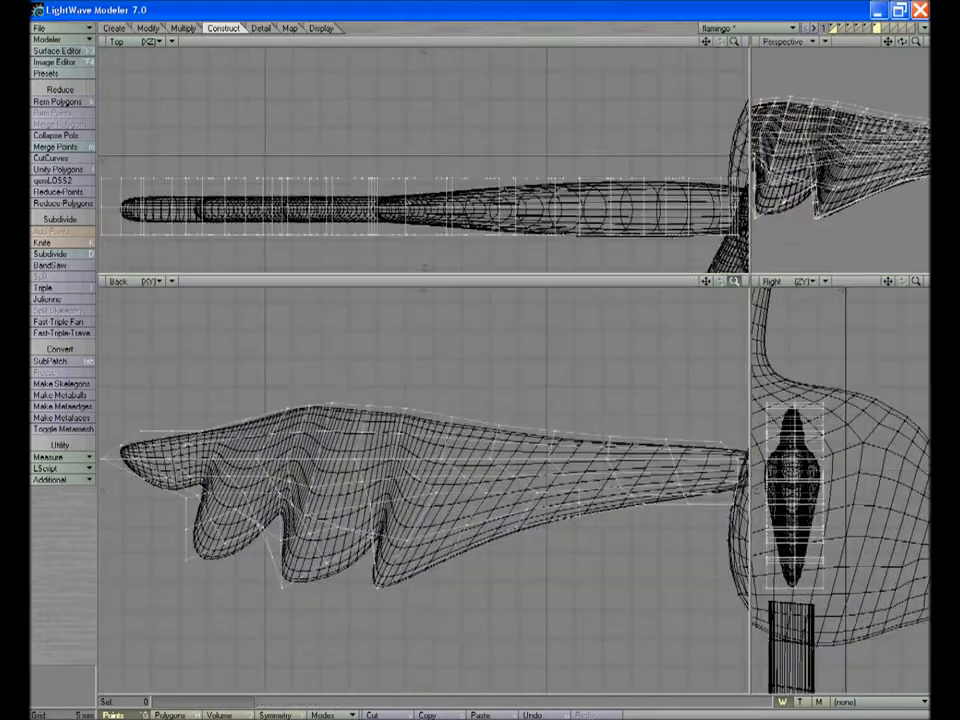
left_click(322, 561)
key("t")
key("slash")
left_click(283, 588)
key("t")
left_click_drag(283, 588, 304, 583)
key("slash")
left_click(262, 527)
key("slash")
left_click(262, 527)
key("t")
left_click_drag(262, 527, 281, 515)
Fit the outermost feather points and the wing-tip points to the reference wing's outline
key("slash")
left_click(186, 558)
key("t")
left_click_drag(186, 558, 212, 487)
key("slash")
key("slash")
left_click(103, 459)
key("t")
left_click_drag(103, 459, 113, 464)
key("slash")
left_click(152, 492)
key("slash")
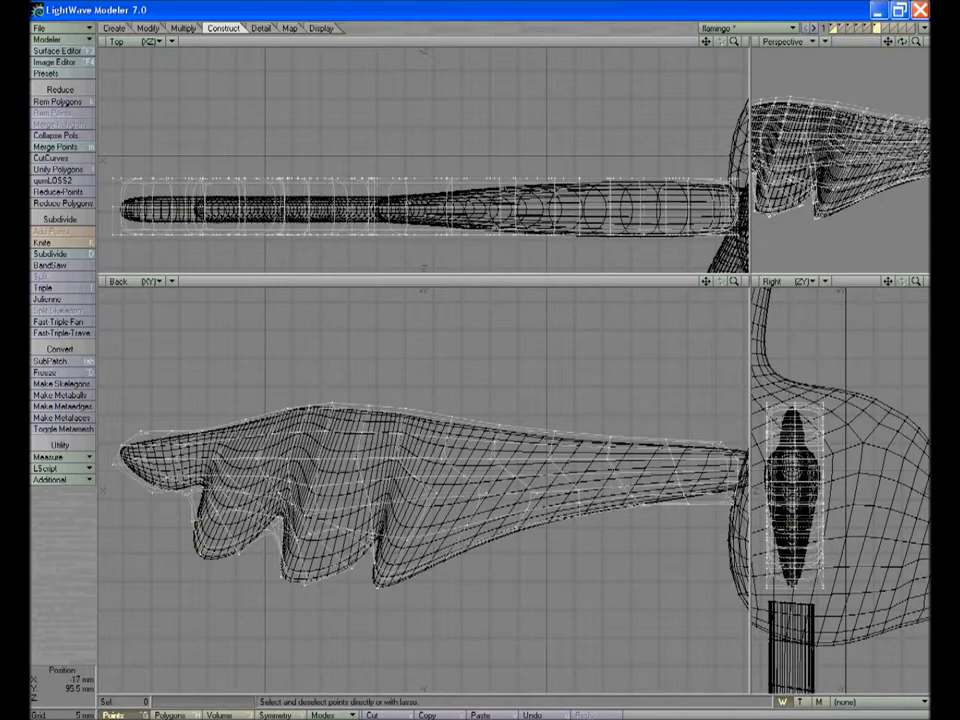
Rotate, stretch and move the shoulder-end points so the wing root tapers into the body
right_click_drag(707, 432, 737, 478)
key("y")
left_click_drag(724, 474, 715, 468)
key("h")
key("t")
key("space")
key("slash")
Select the wing's points in the top view and stretch them along its depth to thin the wing
key("a")
key("period")
key("g")
mouse_move(348, 250)
right_mouse_down()
mouse_move(103, 183)
mouse_move(107, 190)
right_mouse_up()
key("h")
mouse_move(382, 192)
left_mouse_down()
mouse_move(364, 208)
mouse_move(380, 196)
mouse_move(384, 212)
left_mouse_up()
key("space")
key("h")
key("space")
key("slash")
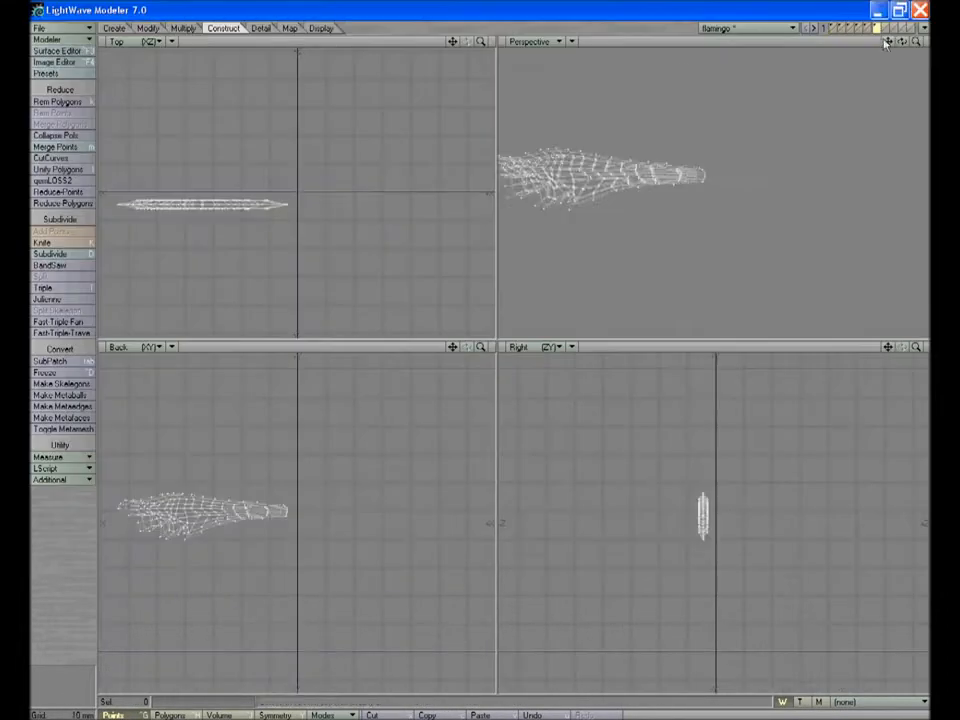
Display the wing alone with smooth shading in the perspective view and examine its shape
left_click(575, 41)
left_click(571, 91)
left_click_drag(916, 42, 844, 81)
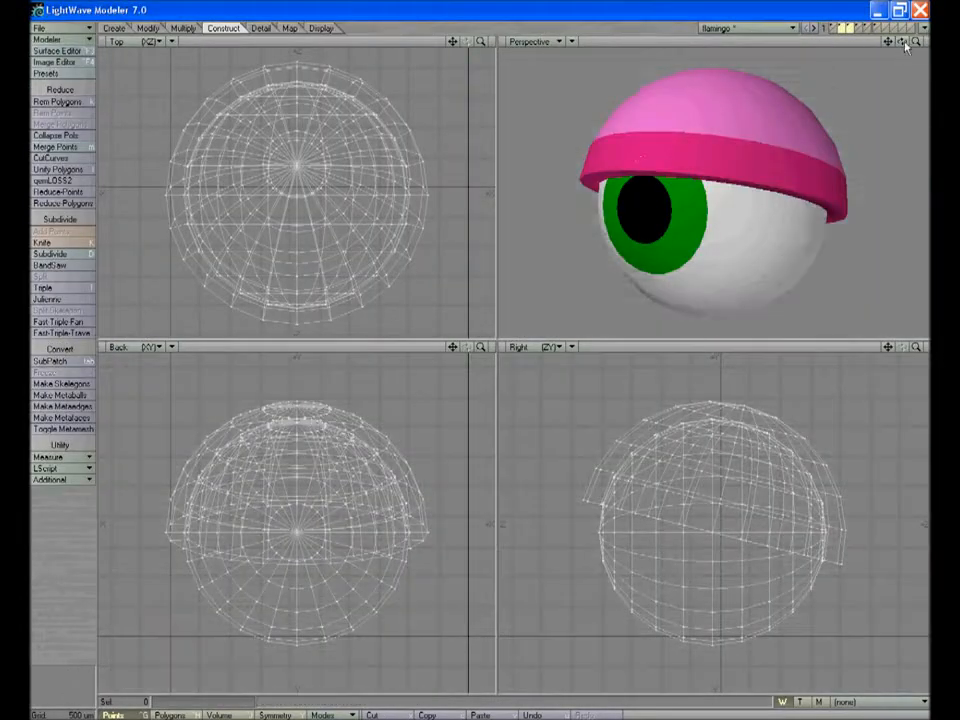
left_click_drag(902, 41, 912, 33)
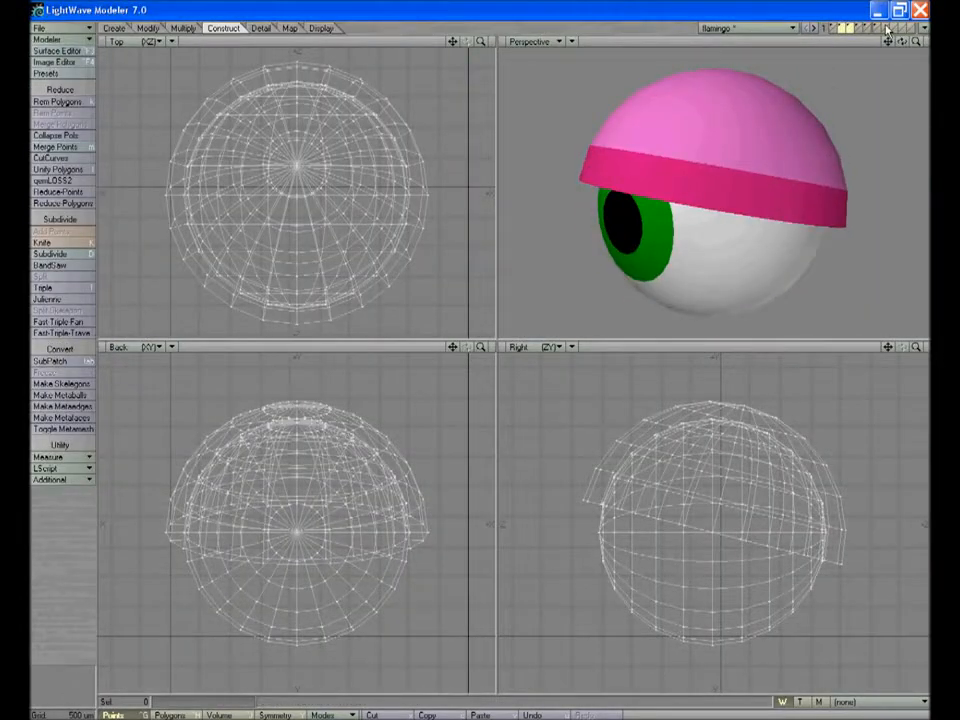
Create a ball for the eyeball in empty layer 7
left_click(886, 30)
left_click(113, 28)
left_click(40, 113)
left_click_drag(310, 252, 246, 420)
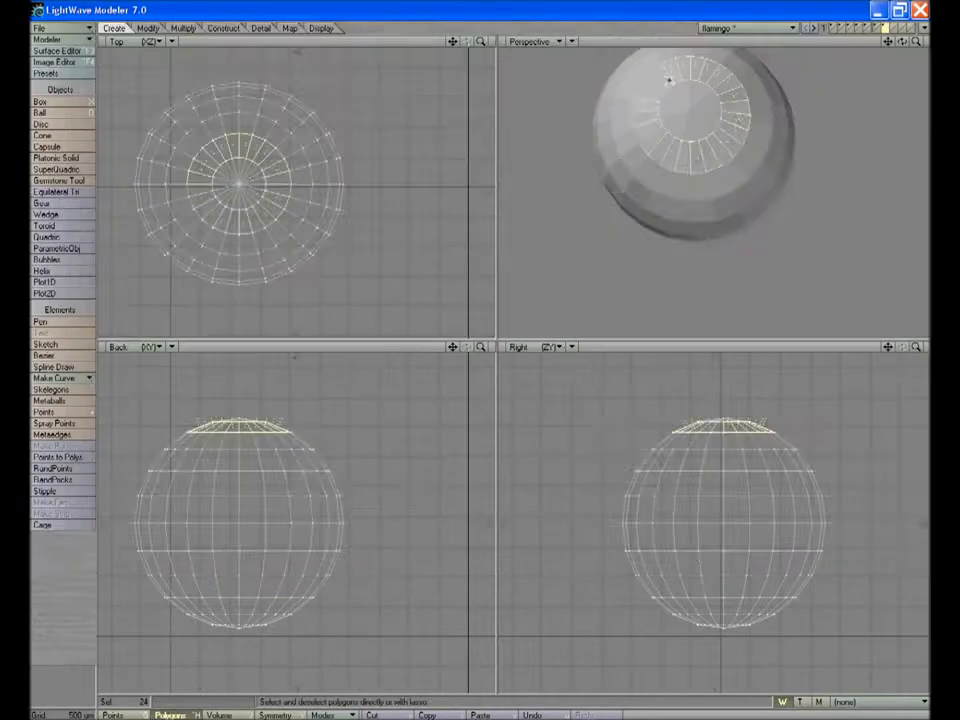
Assign a dark green surface (red 0, green 120, blue 64) to the ring of polygons around the eyeball's pole
key("q")
left_click(513, 362)
left_click(513, 360)
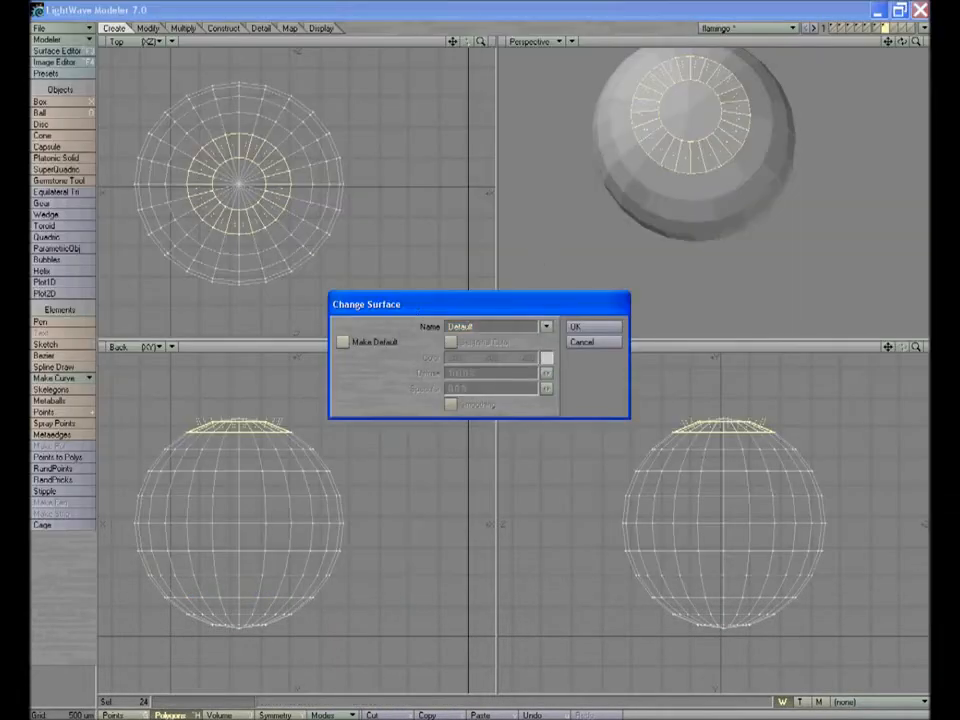
left_click(547, 358)
left_click(401, 409)
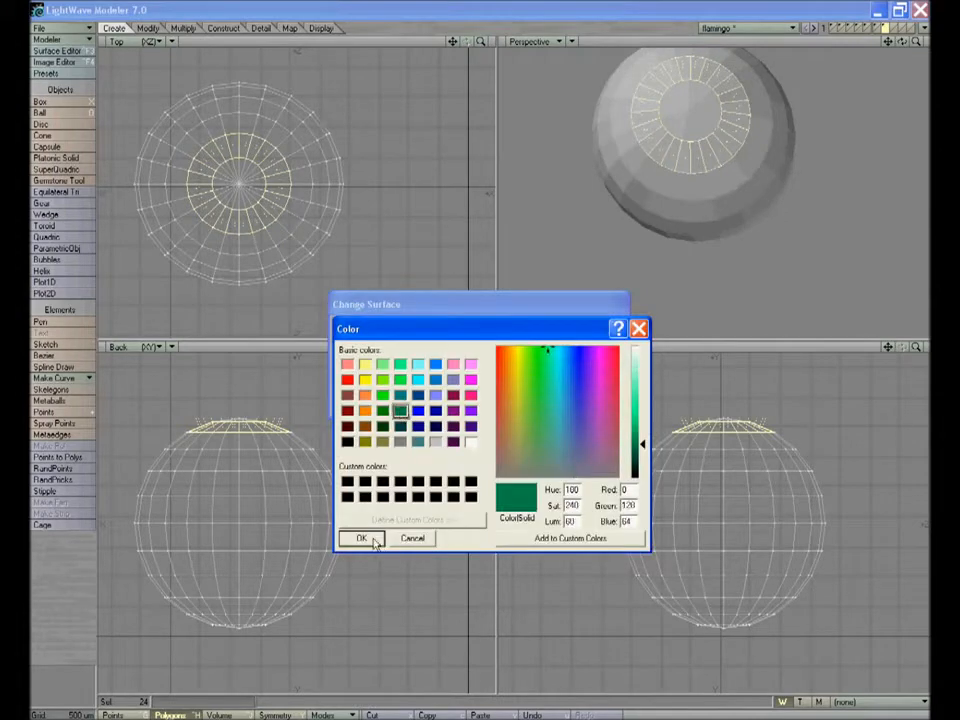
left_click(374, 539)
left_click(592, 327)
Select the polygons at the centre of the green iris and assign them a new surface named pupil
left_click(741, 44)
left_click_drag(688, 92, 676, 102)
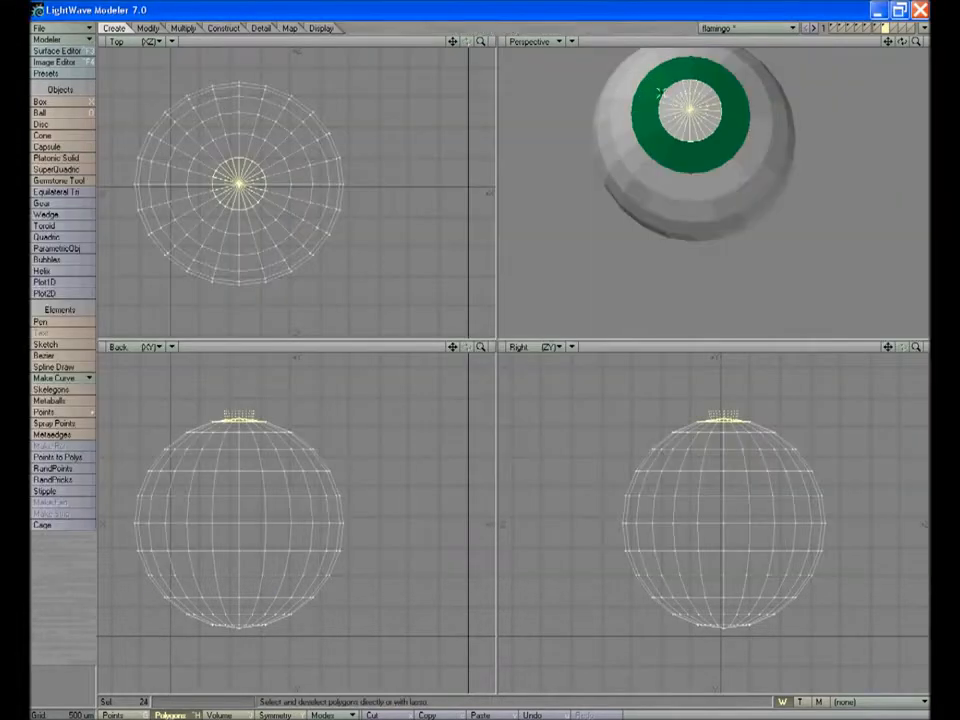
type("q")
type("pupil")
left_click(584, 327)
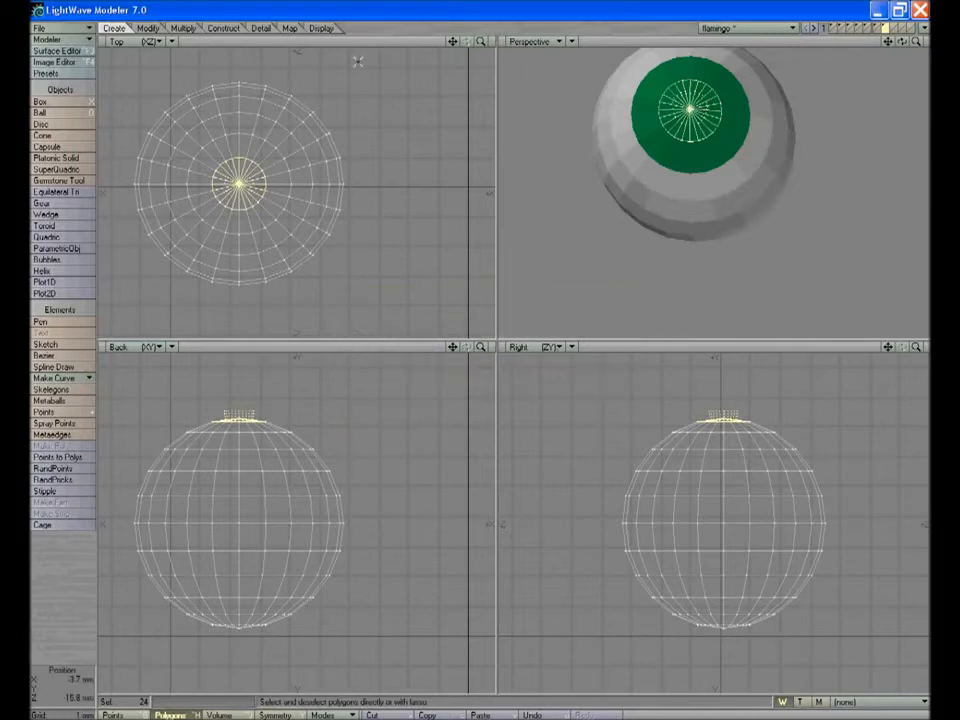
Set the pupil surface's color to black in the Surface Editor
key("F5")
left_click(338, 352)
left_click(607, 299)
left_click(329, 286)
left_click(339, 381)
left_click(637, 150)
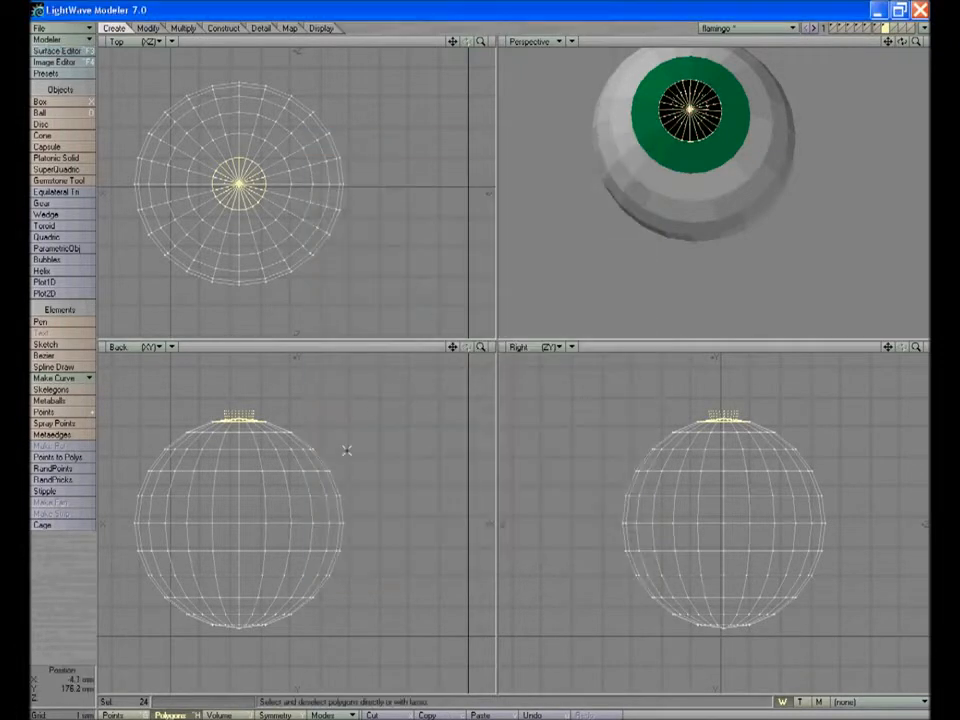
Select the eyeball polygons outside the iris and pupil and assign them a white surface named corneawhi
left_click(658, 34)
right_click_drag(293, 422, 134, 440)
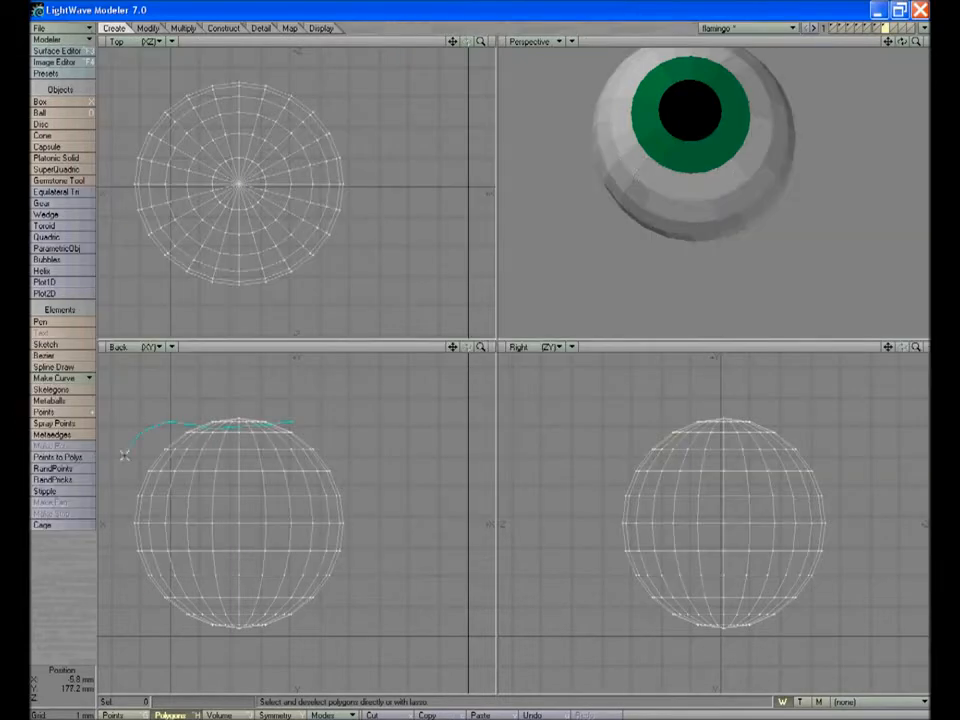
right_click_drag(287, 422, 289, 421)
key("q")
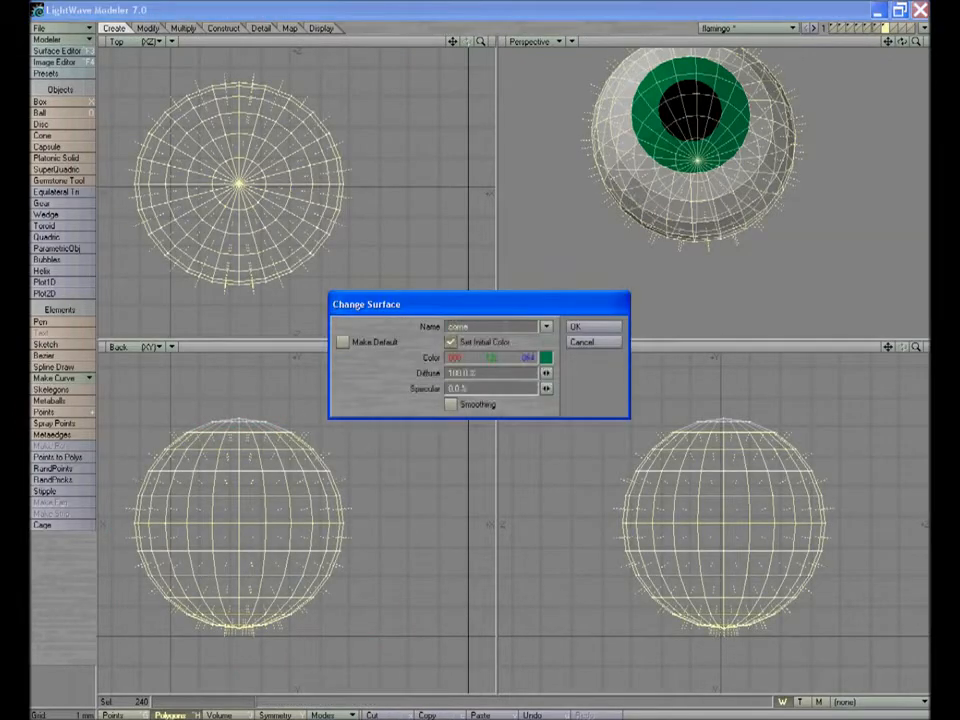
left_click(546, 357)
left_click(469, 441)
left_click(360, 538)
left_click(588, 326)
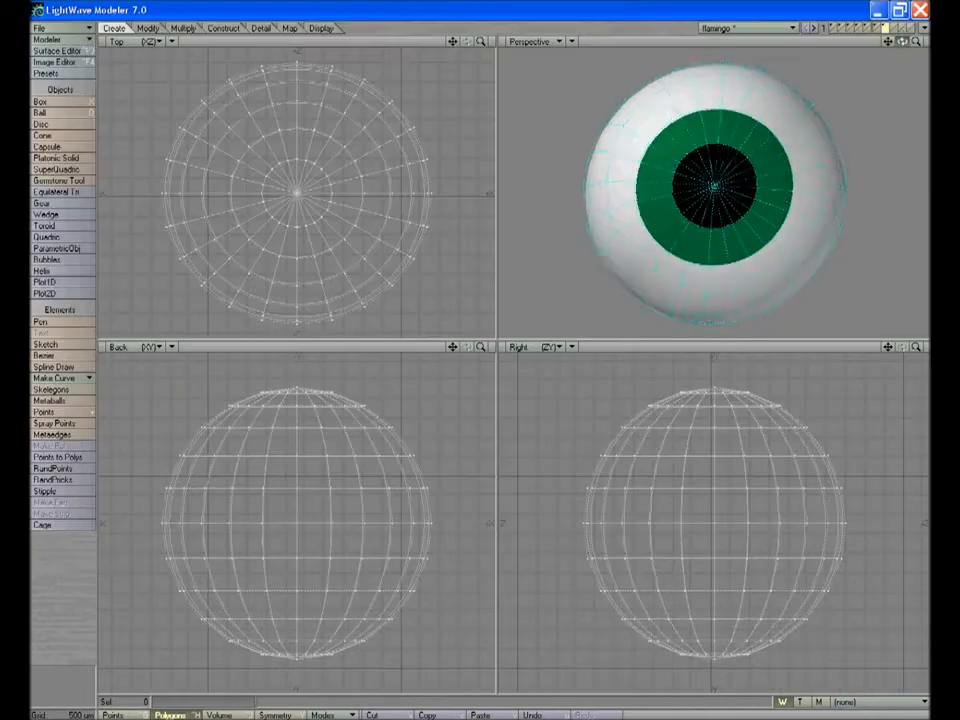
Create a ball slightly larger than the eyeball in the next empty layer, with the eyeball as background reference
left_click_drag(902, 41, 906, 96)
key("Tab")
key("alt+Tab")
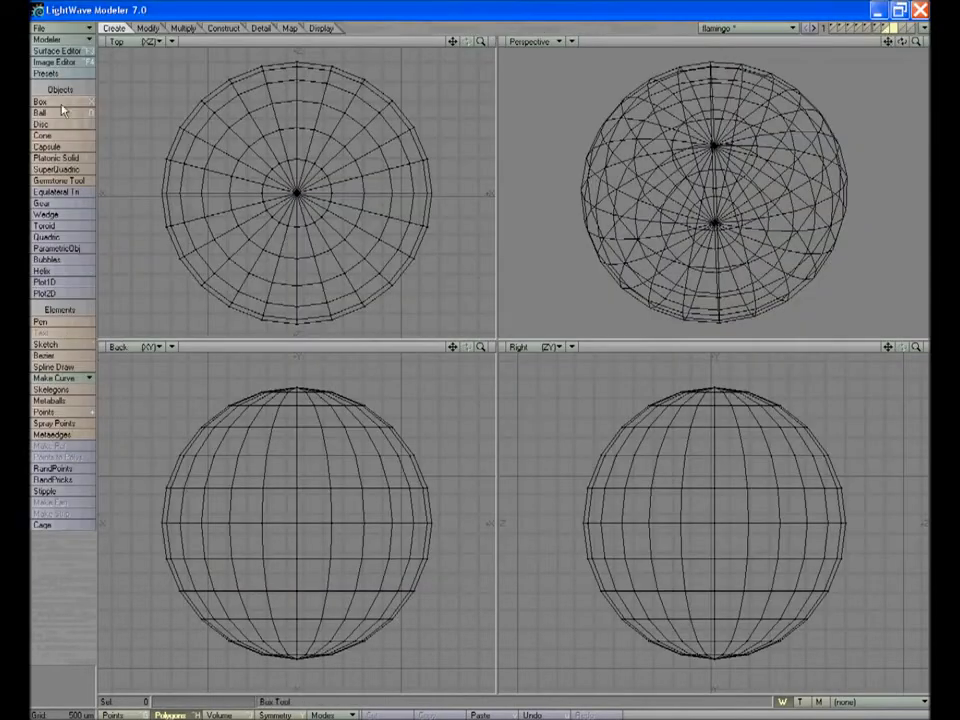
left_click_drag(297, 193, 326, 364, "ctrl")
left_click_drag(326, 373, 326, 336, "ctrl")
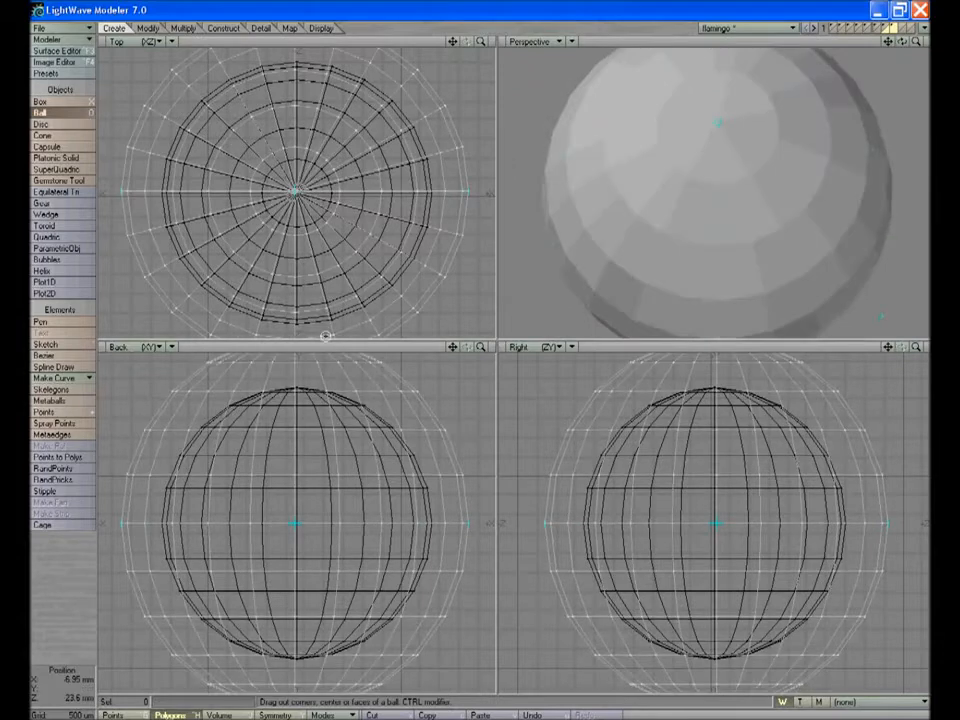
Centre the new ball on the eyeball and delete its lower half to leave an eyelid hemisphere
key("t")
key("a")
right_click_drag(220, 647, 218, 645)
key("Delete")
Extrude the eyelid hemisphere straight downward
left_click(183, 30)
left_click(71, 116)
left_click_drag(298, 490, 311, 645)
key("t")
key("a")
right_click_drag(485, 693, 481, 692)
Move the extruded dome up inside the outer one and scale it down to form a thick eyelid shell
left_click_drag(902, 41, 896, 12)
key("t")
left_click_drag(300, 630, 286, 474)
key("h")
left_click_drag(714, 517, 685, 517, "ctrl")
mouse_move(290, 517)
left_mouse_down("ctrl")
mouse_move(265, 517)
mouse_move(290, 542)
left_mouse_up("ctrl")
Assign a black surface named lidsb to the band of polygons around the eyelid's lower rim
key("space")
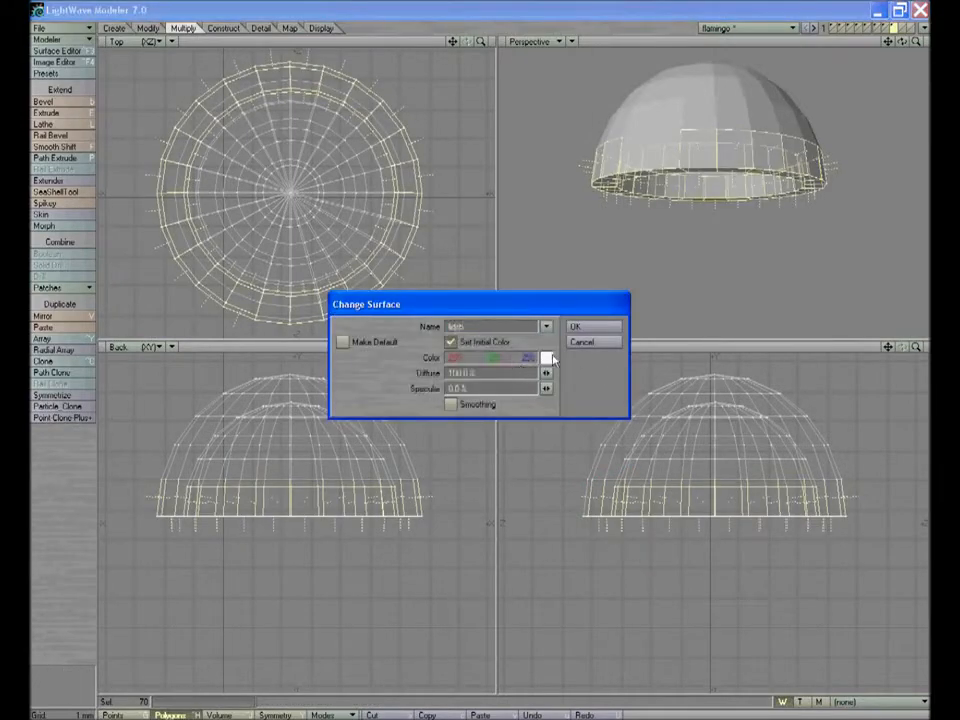
left_click(548, 358)
left_click(362, 538)
left_click(593, 326)
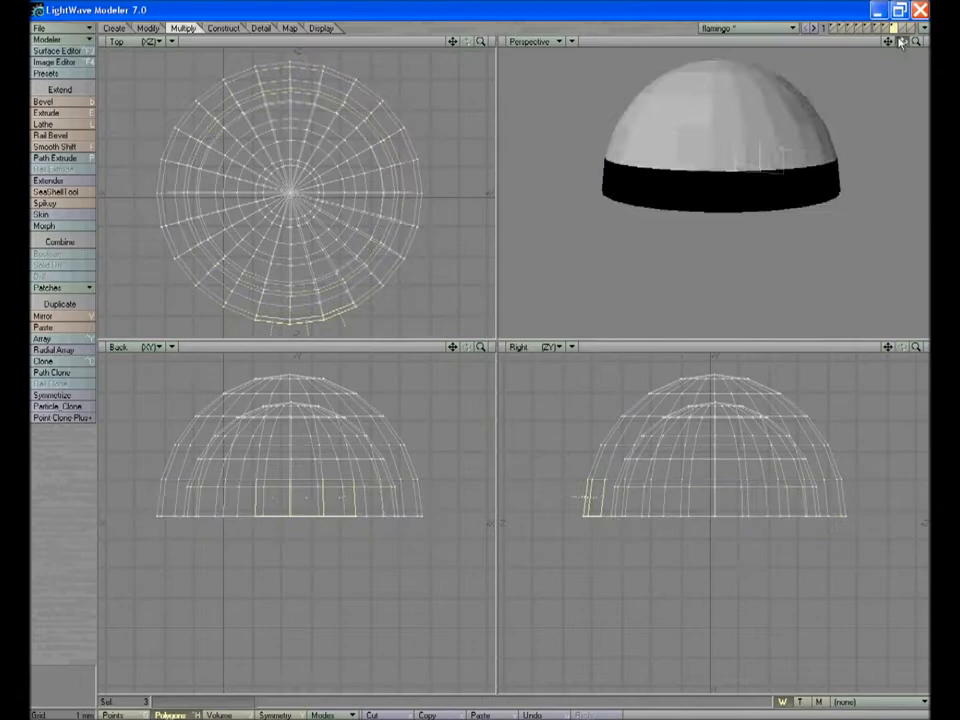
Assign the existing lidsb surface to the remaining uncoloured polygons at the front of the eyelid rim
key("q")
left_click(547, 326)
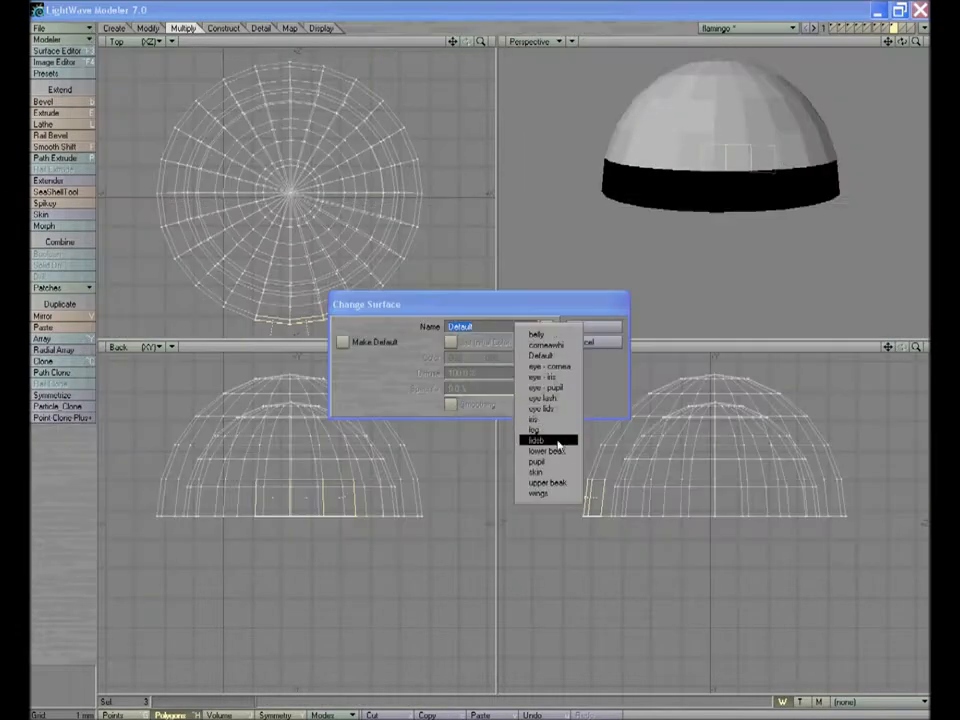
left_click(559, 452)
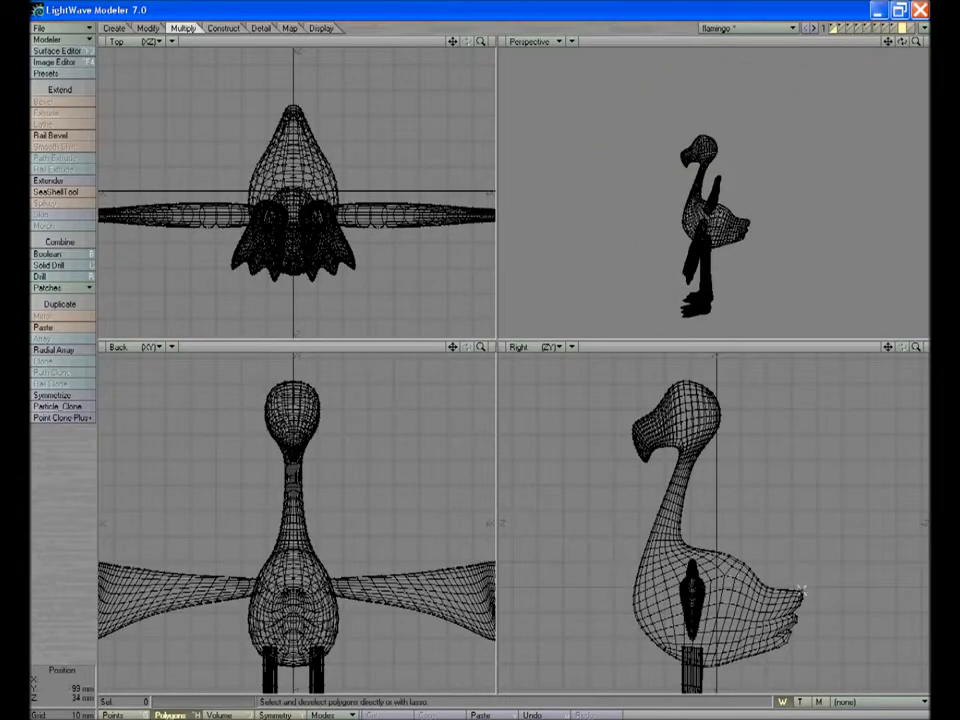
Create a box about 67 mm long around the background flamingo's body in an empty layer
key("shift+x")
left_click_drag(802, 591, 771, 597)
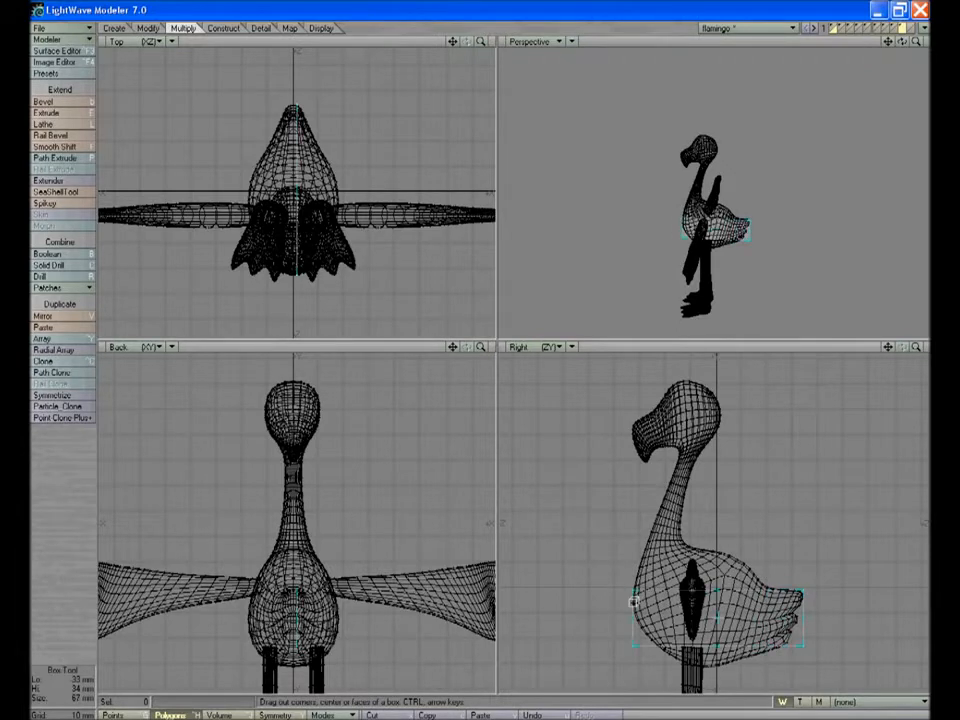
left_click_drag(311, 604, 325, 621)
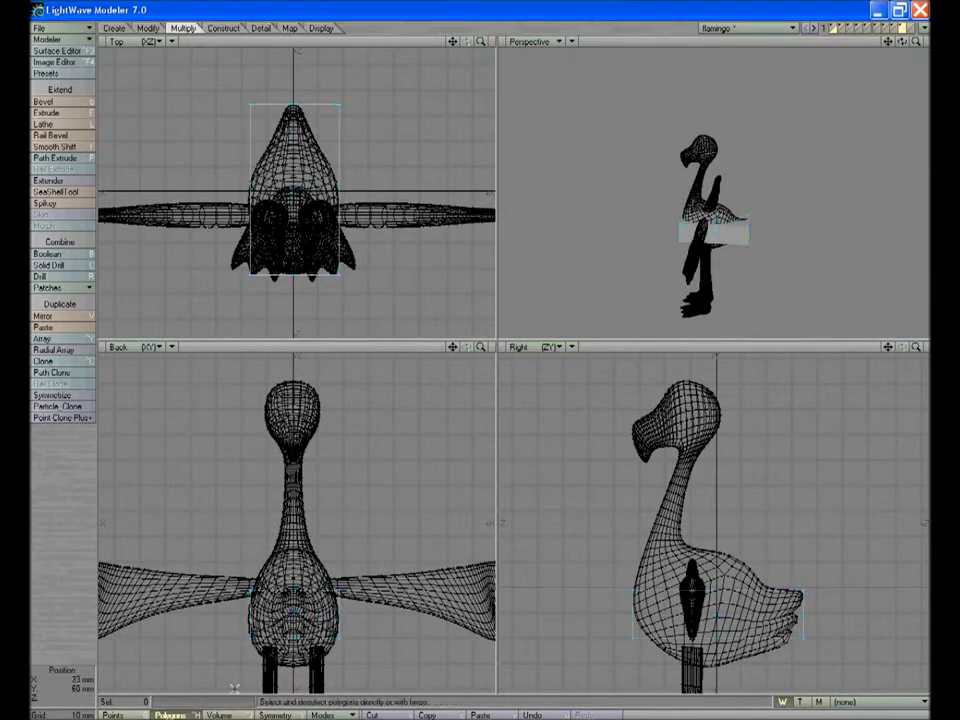
Bevel the box's top face up and inward, and shift it forward to follow the body outline
left_click_drag(902, 41, 902, 82)
left_click(738, 214)
key("b")
left_click_drag(772, 568, 754, 548)
key("t")
left_click_drag(754, 548, 741, 548)
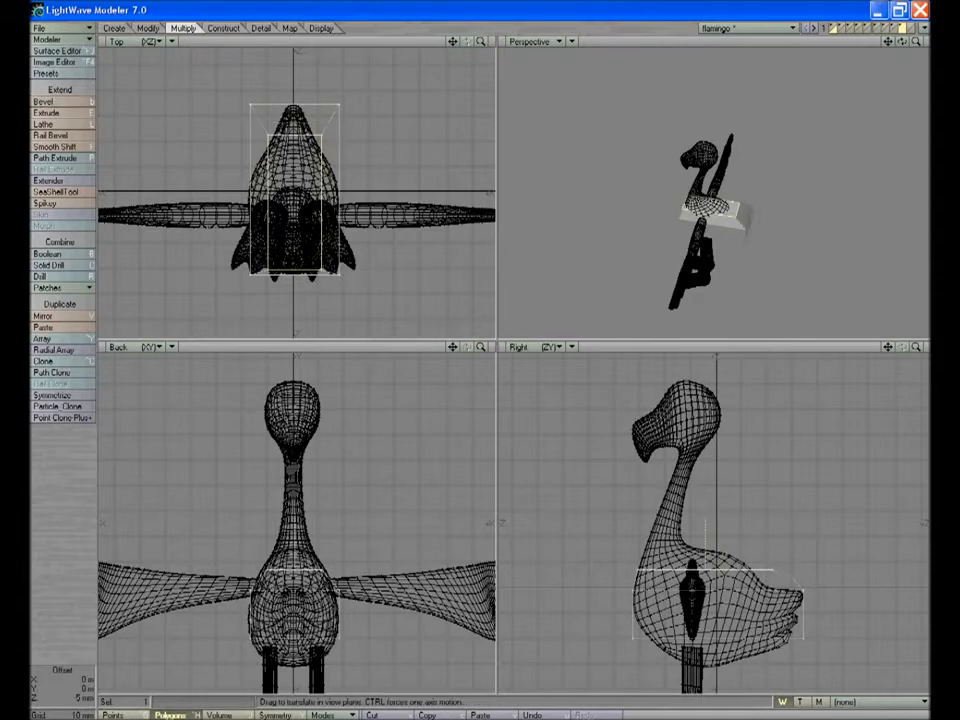
left_click_drag(292, 570, 300, 570)
Bevel the top face again about 10 mm up with a 4 mm inset, then narrow it toward the neck base
key("b")
left_click_drag(294, 570, 282, 546)
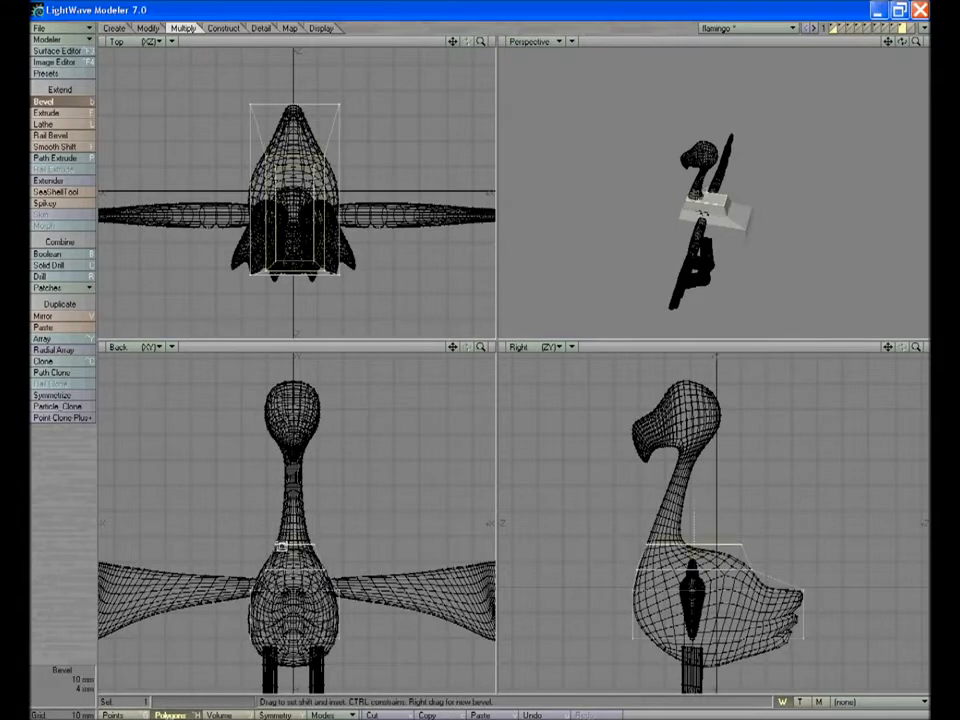
key("shift+h")
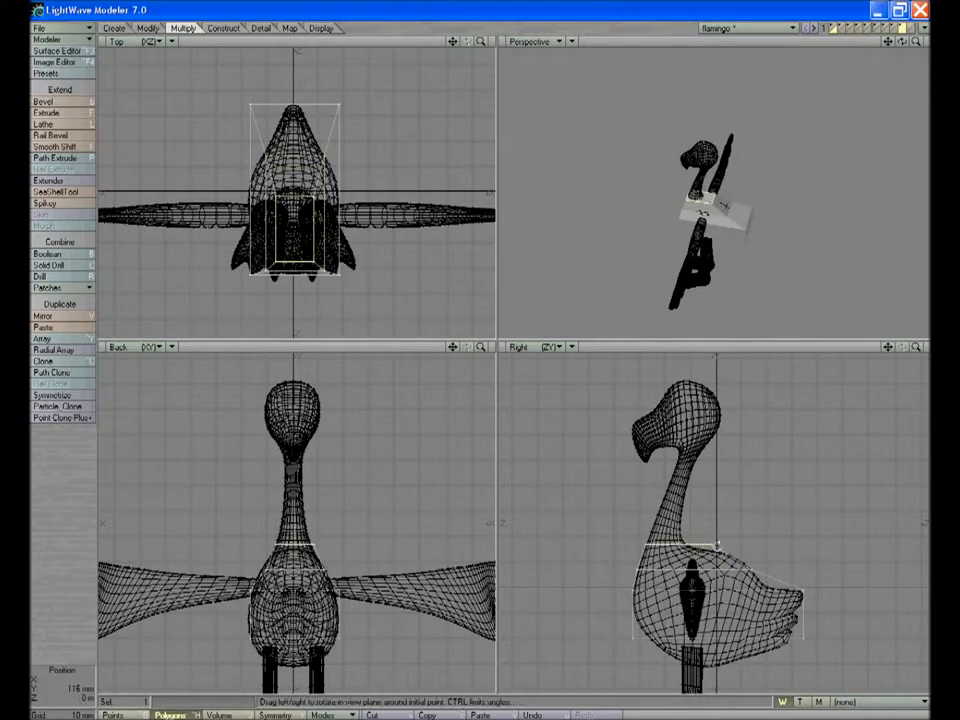
key("t")
Extend the top face up the neck with successive bevels, the first about 11 mm high with a 5 mm inset
key("b")
left_click_drag(679, 549, 665, 531)
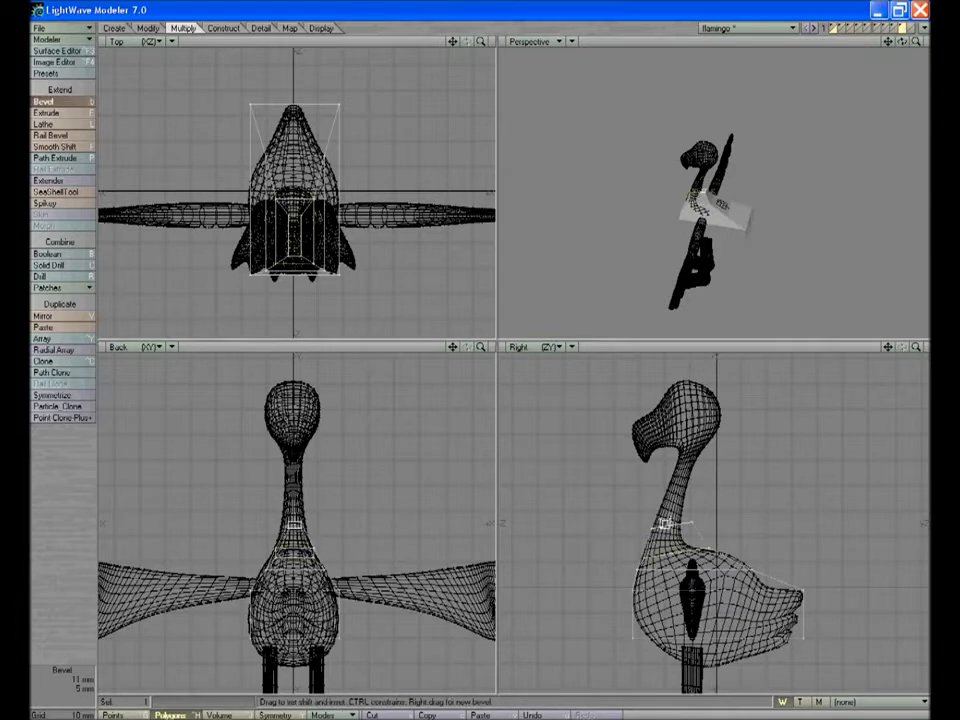
key("t")
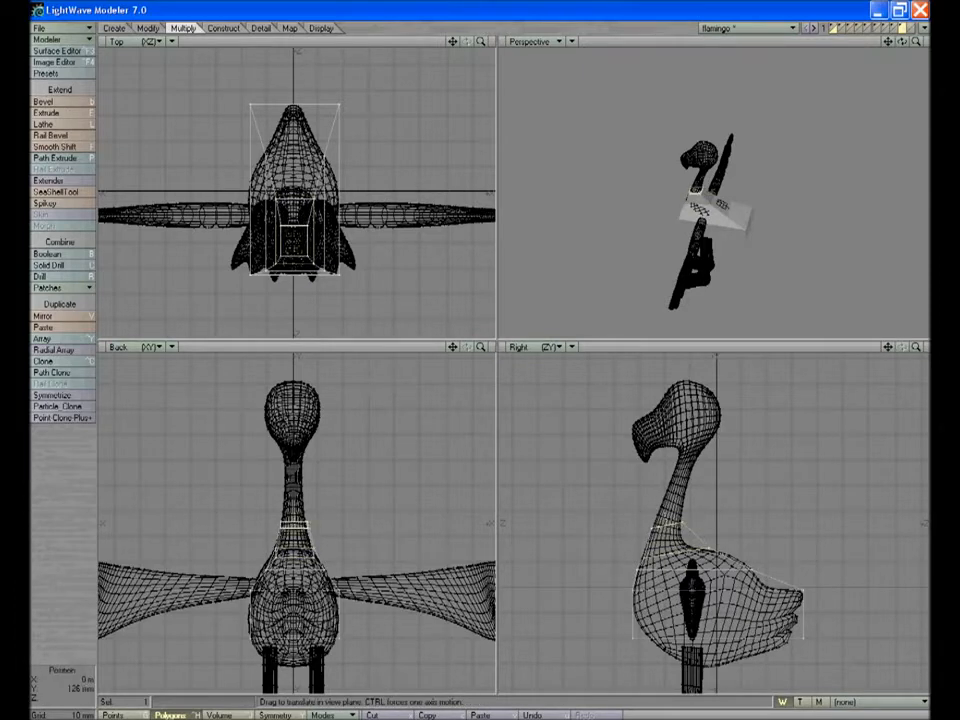
key("t")
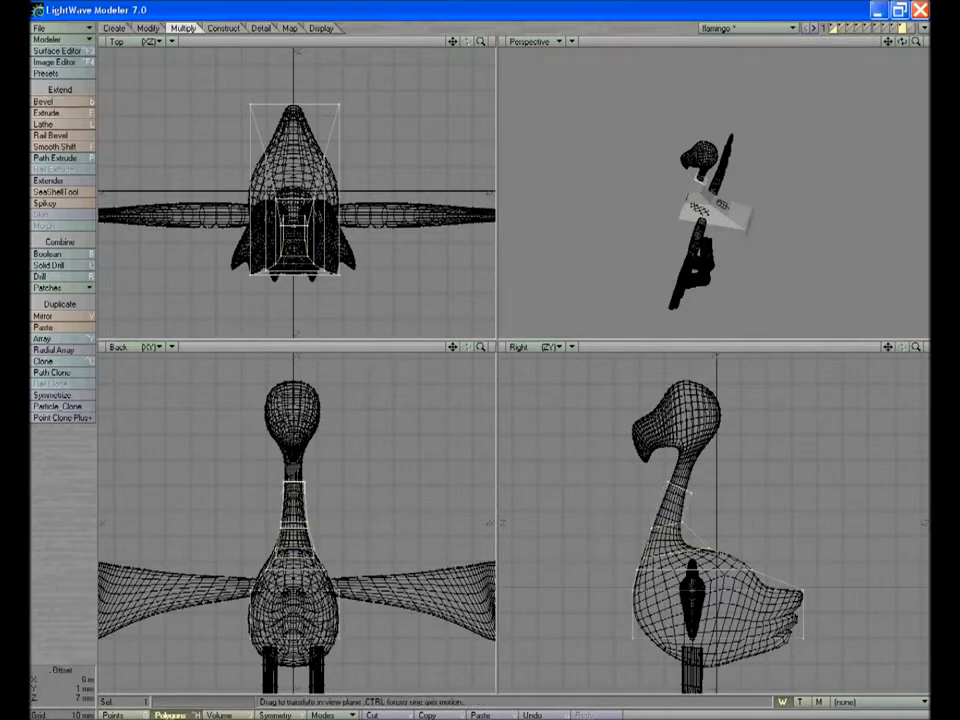
Bevel the neck's end face further up, rotating and moving each section to block out the head
key("b")
left_click_drag(656, 476, 681, 427)
key("b")
key("b")
key("y")
left_click_drag(681, 427, 707, 375)
key("t")
key("b")
Bevel the box's underside downward, then move and stretch the new face to fit the belly
key("b")
mouse_move(916, 41)
left_mouse_down()
mouse_move(948, 41)
mouse_move(930, 28)
left_mouse_up()
left_click(572, 41)
left_click(575, 49)
left_click(748, 245)
key("b")
left_click_drag(775, 662, 727, 662)
key("t")
key("h")
mouse_move(727, 662)
left_mouse_down()
mouse_move(711, 664)
mouse_move(715, 652)
left_mouse_up()
left_click_drag(297, 664, 274, 664)
key("h")
key("slash")
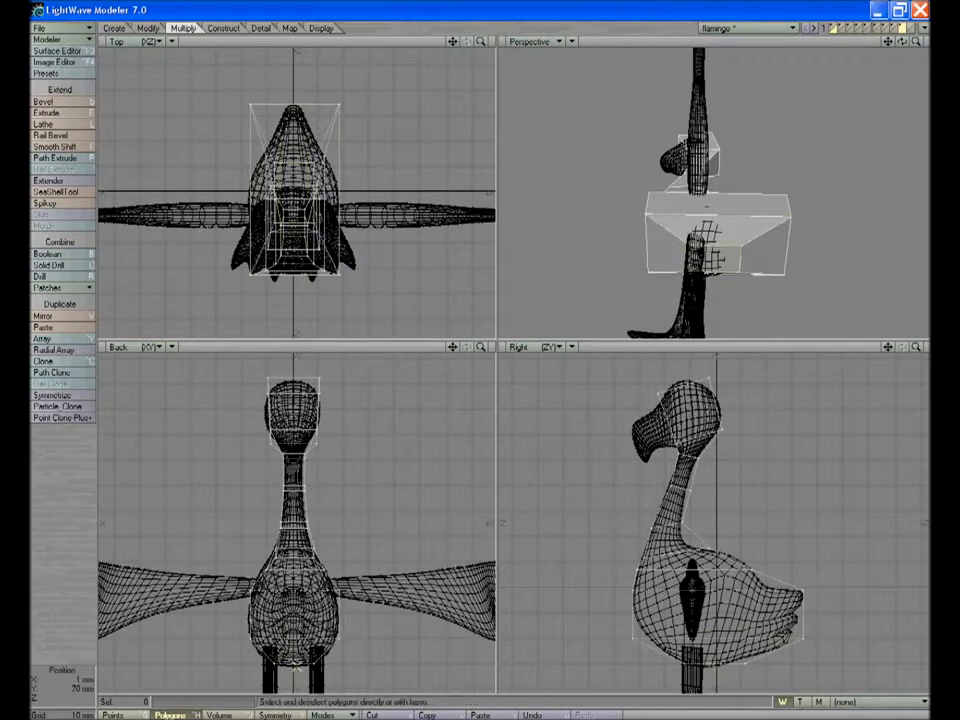
Bevel the front face of the head forward in two sections, fitting them to the background beak
left_click_drag(878, 66, 772, 135)
left_click(705, 125)
key("b")
mouse_move(678, 420)
left_mouse_down()
mouse_move(700, 416)
mouse_move(660, 413)
left_mouse_up()
key("t")
key("h")
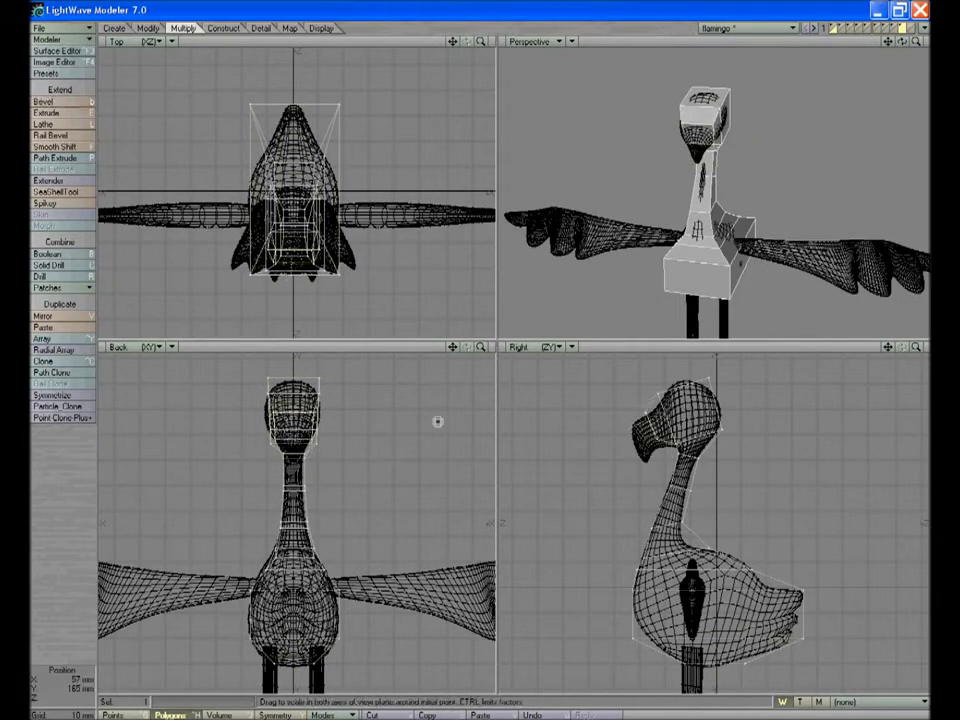
key("b")
left_click_drag(655, 413, 660, 405)
key("slash")
Move the points at the end of the beak to match its downward-curving tip
key("k")
key("u")
key("shift+k")
key("space")
left_click(653, 450)
key("t")
left_click_drag(653, 450, 638, 421)
left_click(630, 440)
key("t")
key("slash")
left_click(630, 430)
key("t")
key("space")
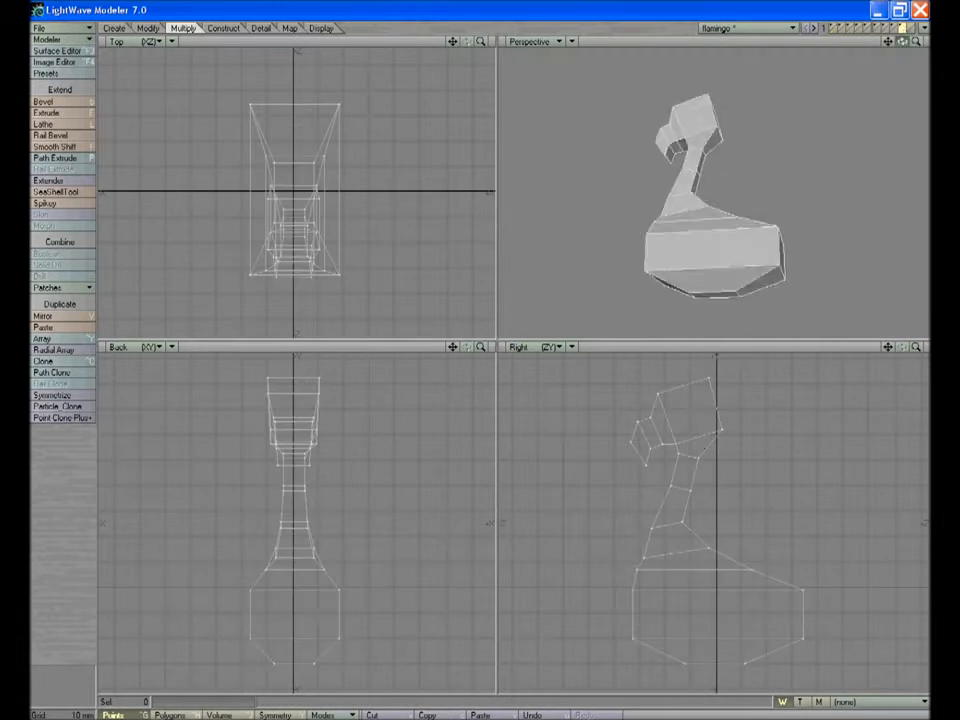
Subdivide all polygons of the flamingo body cage
key("q")
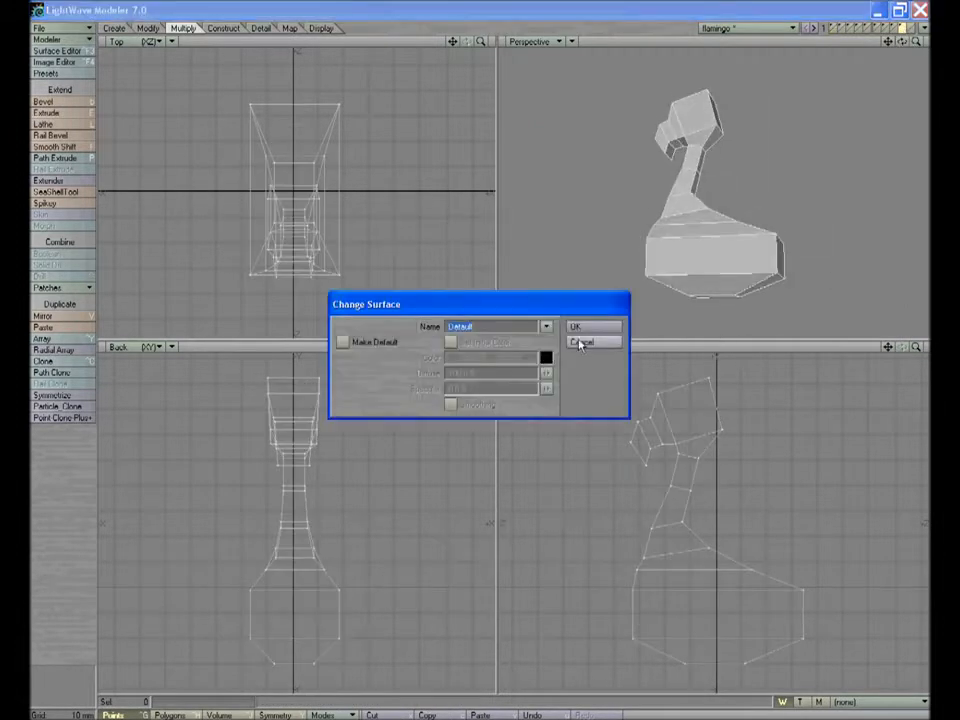
key("Return")
key("Tab")
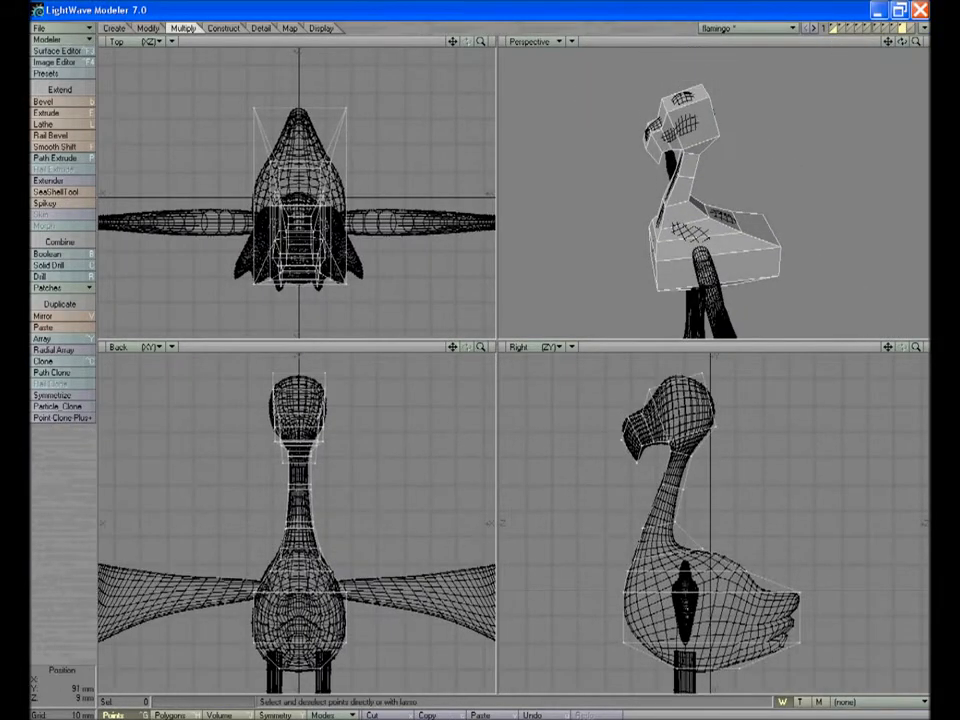
key("shift+d")
key("Return")
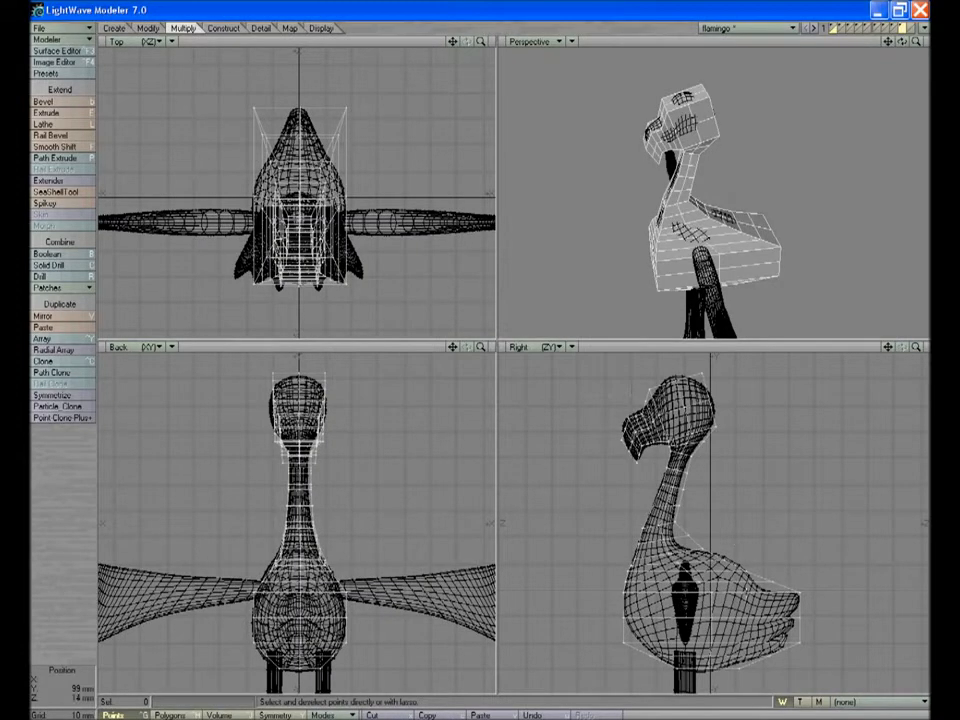
Move the lower chest and rear tail points to follow the background body and its notched tail feathers
left_click(625, 643)
left_click_drag(625, 643, 634, 640)
left_click(801, 616)
key("t")
mouse_move(801, 616)
left_mouse_down()
mouse_move(789, 629)
mouse_move(808, 621)
left_mouse_up()
left_click(800, 593)
key("t")
left_click(773, 578)
left_click_drag(773, 578, 804, 587)
Move the points along the rear of the back to fit the outline above the tail
left_click(749, 573)
key("t")
key("slash")
left_click(732, 555)
key("t")
left_click_drag(732, 555, 758, 583)
key("slash")
Move the points where the back meets the base of the neck onto the background outline
left_click(706, 549)
key("t")
left_click_drag(706, 549, 678, 535)
key("slash")
left_click(688, 535)
key("t")
left_click(675, 523)
key("t")
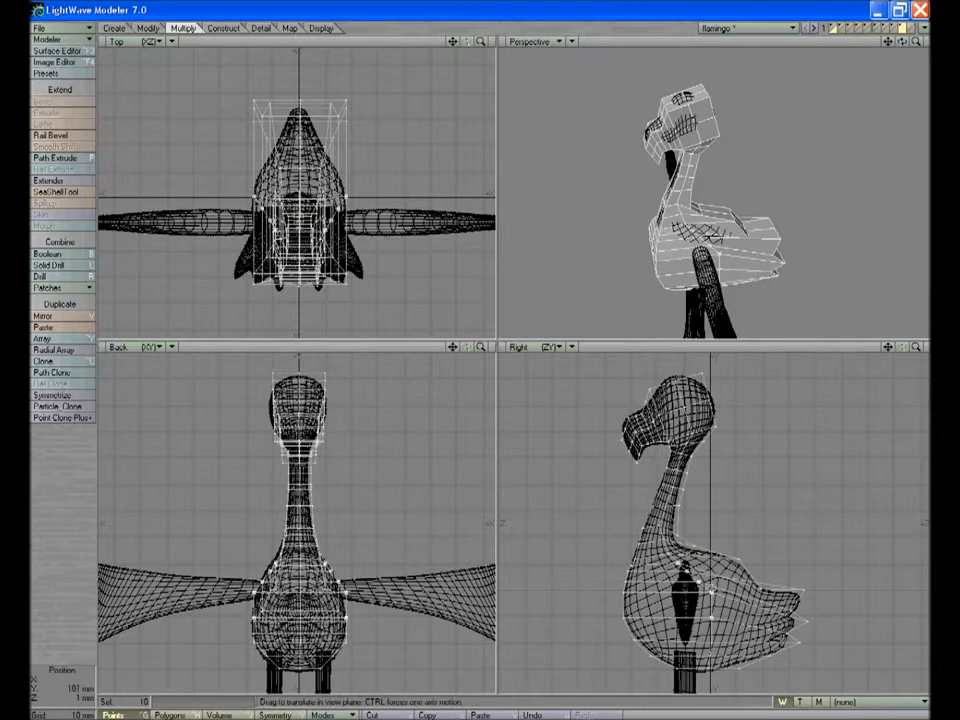
Reposition the points on the sides of the body, pulling the rear ones toward the tail
left_click_drag(712, 591, 739, 610)
key("slash")
left_click(736, 608)
key("t")
key("slash")
left_click(738, 608)
key("t")
left_click_drag(739, 609, 762, 603)
key("t")
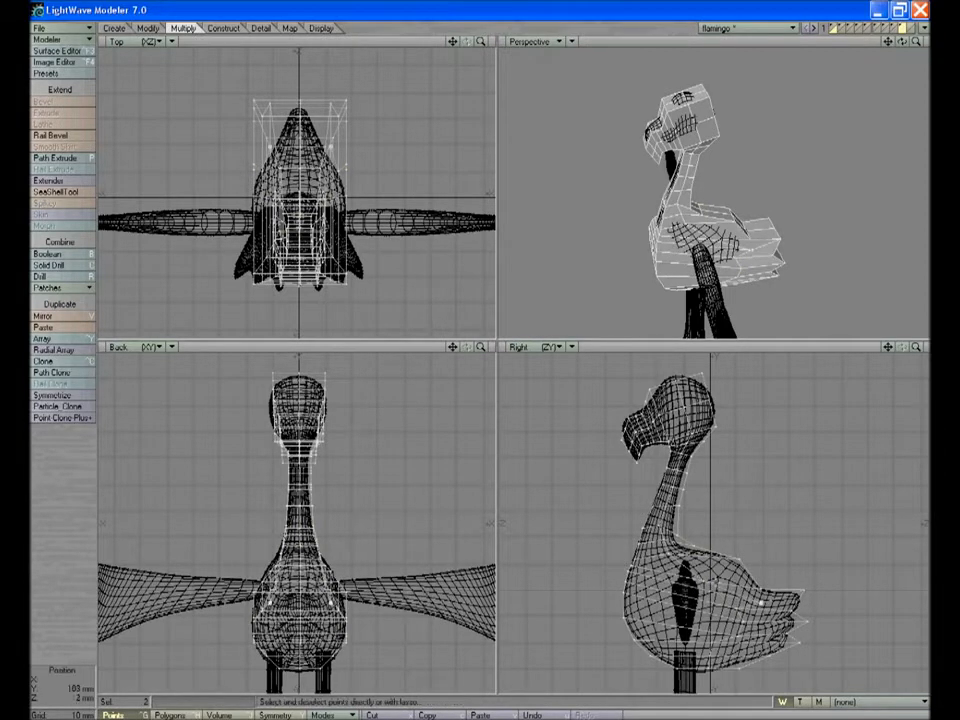
Adjust the upper rear body points and the belly's underside points to match the background outline
left_click(731, 574)
key("t")
key("slash")
left_click(738, 669)
key("t")
key("slash")
left_click(708, 670)
key("t")
key("slash")
Move the points at the back and upper rear of the head to round its outline
left_click(711, 400)
key("t")
left_click_drag(711, 400, 672, 374)
key("slash")
left_click(703, 375)
key("t")
Adjust the crown and forehead points to the background head, ending with the points behind the neck
key("slash")
left_click(678, 378)
key("t")
key("slash")
left_click(657, 388)
key("t")
left_click_drag(681, 505, 687, 481)
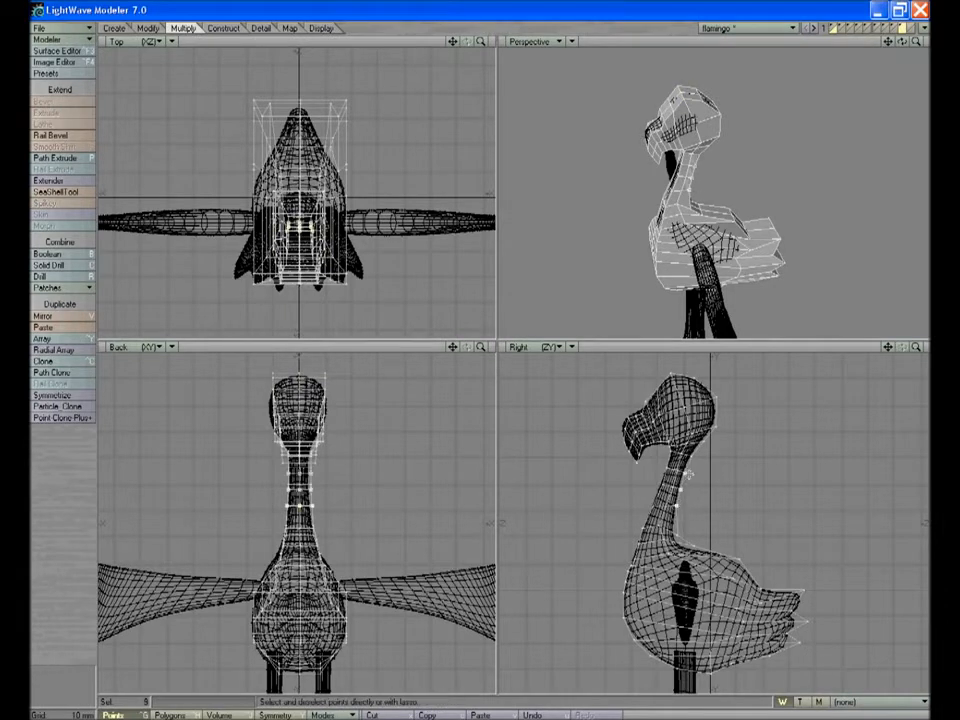
key("slash")
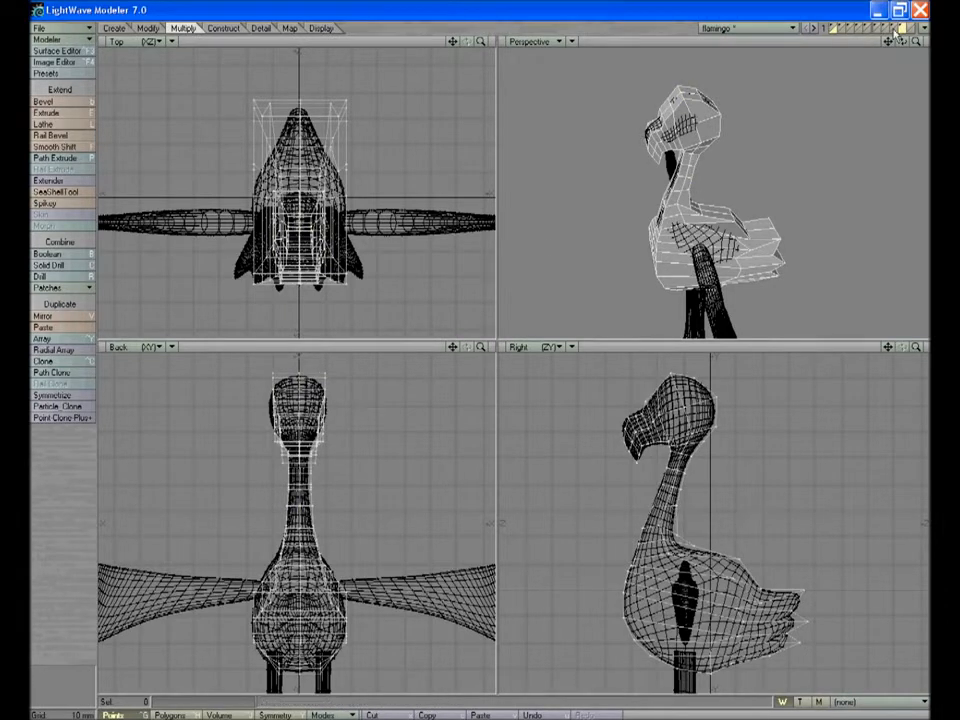
Move the side points of the head outward on both sides to widen it to the background shape
left_click_drag(693, 126, 675, 131)
key("t")
left_click_drag(324, 409, 332, 409)
left_click_drag(758, 165, 864, 88, "alt")
left_click_drag(704, 123, 714, 129)
key("t")
left_click_drag(277, 411, 270, 412)
key("slash")
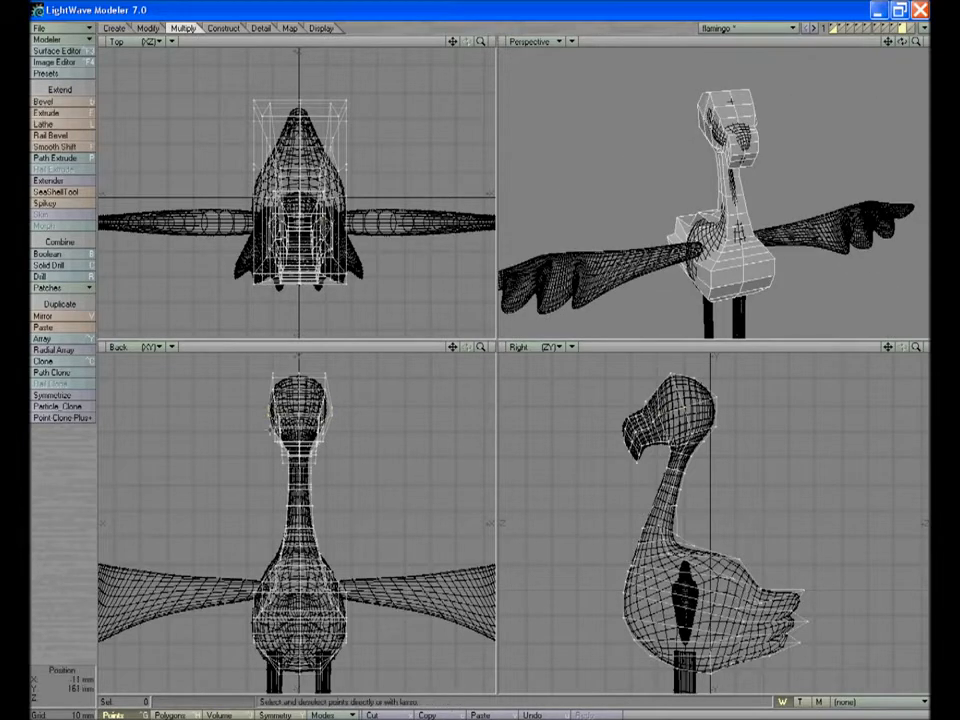
Hide the background reference and convert the body to a smooth subpatch surface
left_click(902, 31)
key("Tab")
left_click_drag(902, 42, 858, 44)
left_click_drag(916, 42, 950, 42)
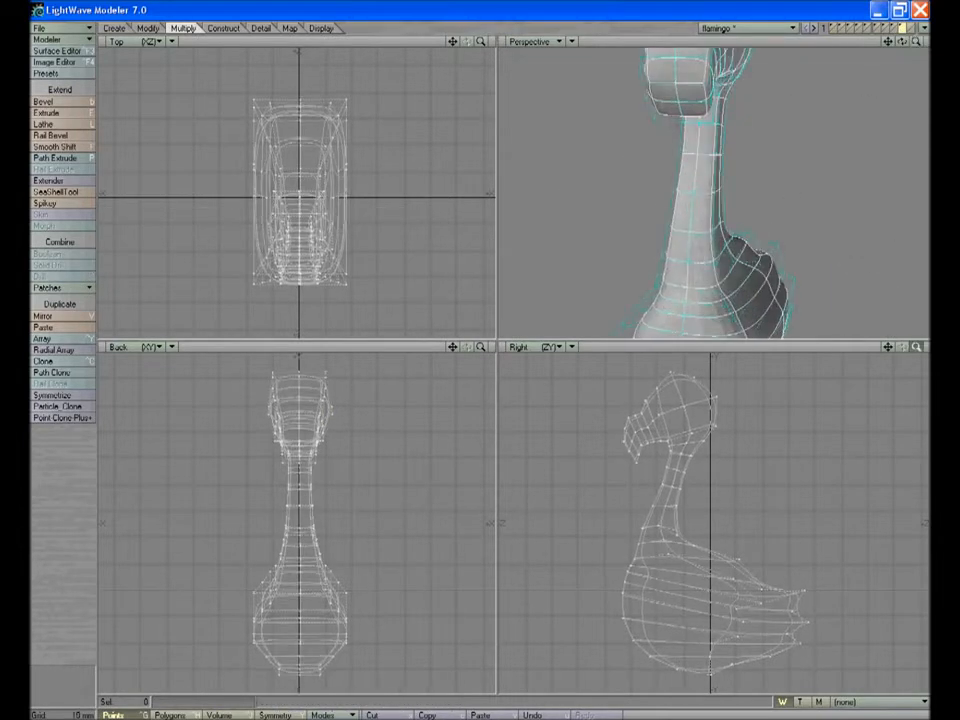
Scale the points at the beak's tip narrower across its width and move them slightly forward
left_click_drag(916, 347, 930, 347)
left_click_drag(624, 453, 608, 430)
key("h")
left_click_drag(299, 290, 243, 297)
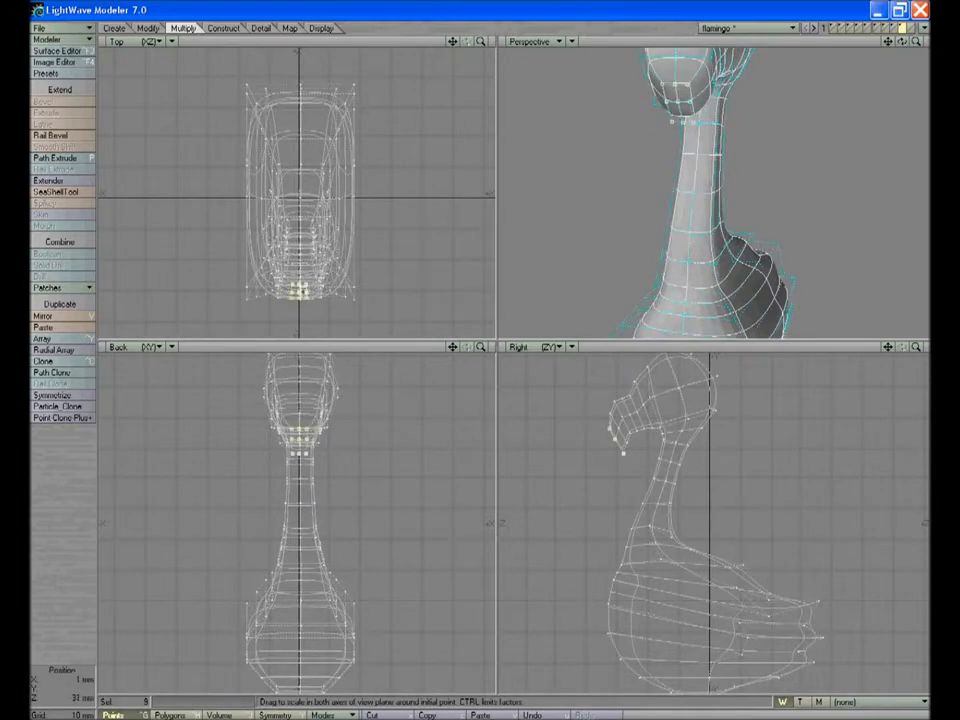
key("t")
left_click_drag(302, 291, 302, 298)
key("a")
left_click_drag(916, 42, 902, 72)
left_click_drag(902, 42, 880, 30)
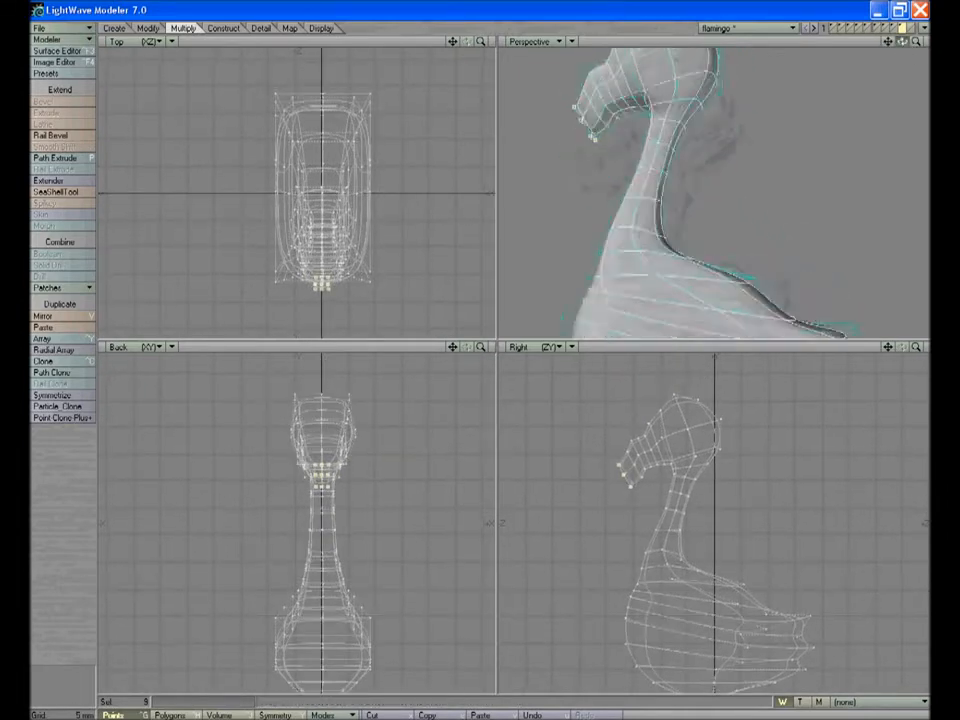
left_click(322, 287)
left_click_drag(902, 42, 906, 45)
key("a")
Restore the background reference, return the body to plain polygons and adjust the points along the top of the beak
key("alt+Tab")
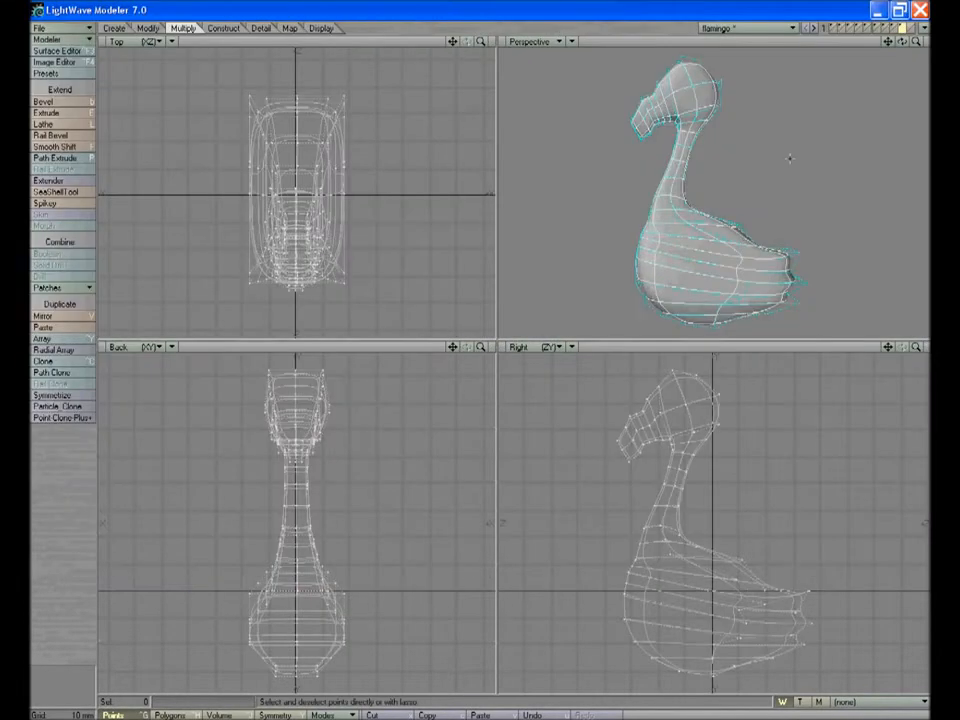
left_click_drag(789, 156, 892, 68, "alt")
left_click(835, 31)
left_click_drag(916, 347, 892, 356)
key("Tab")
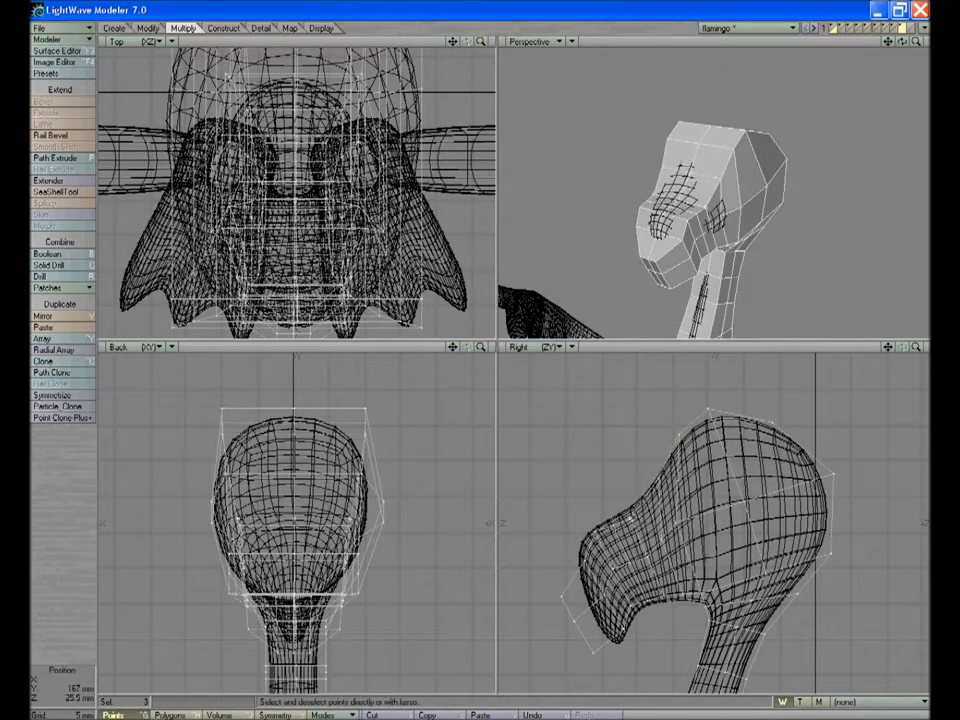
key("y")
left_click_drag(613, 526, 579, 545)
key("slash")
left_click(589, 530)
key("t")
key("slash")
Move the front points of the beak back toward the background beak's outline
left_click(571, 615)
key("slash")
left_click(563, 597)
key("t")
left_click_drag(563, 597, 581, 599)
key("slash")
Reposition the points at the hooked tip and underside of the beak to follow the background
left_click(593, 653)
key("t")
left_click_drag(593, 653, 647, 602)
key("slash")
left_click(627, 628)
key("t")
key("slash")
left_click(643, 608)
key("t")
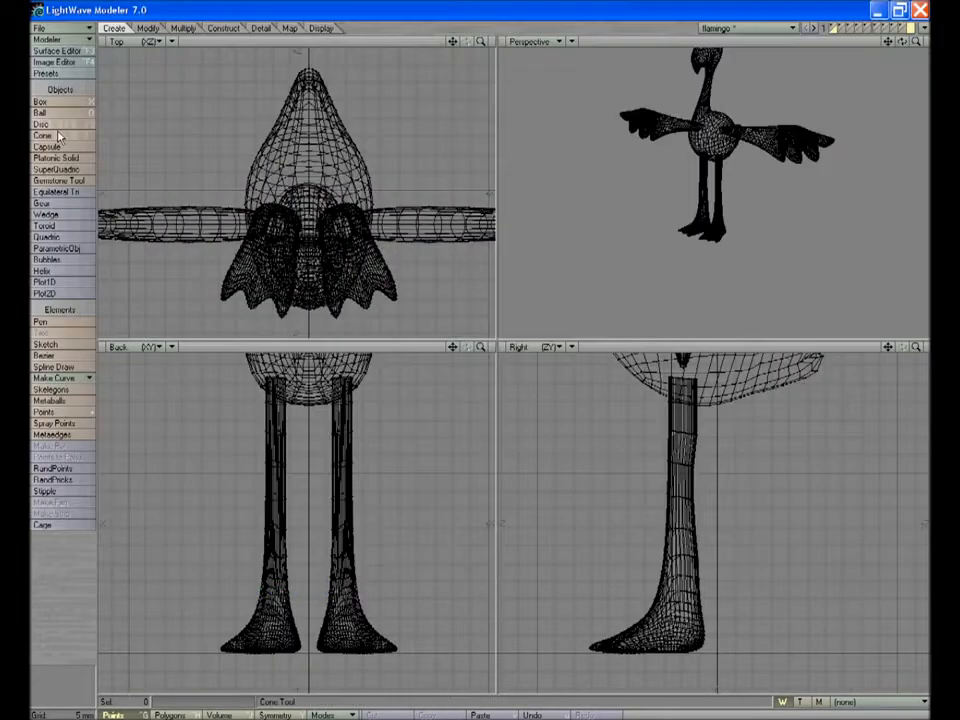
Create an upright cylinder over one background leg, running from the belly down to the ankle
key("shift+c")
left_click_drag(323, 211, 354, 238)
left_click_drag(341, 521, 354, 598)
key("t")
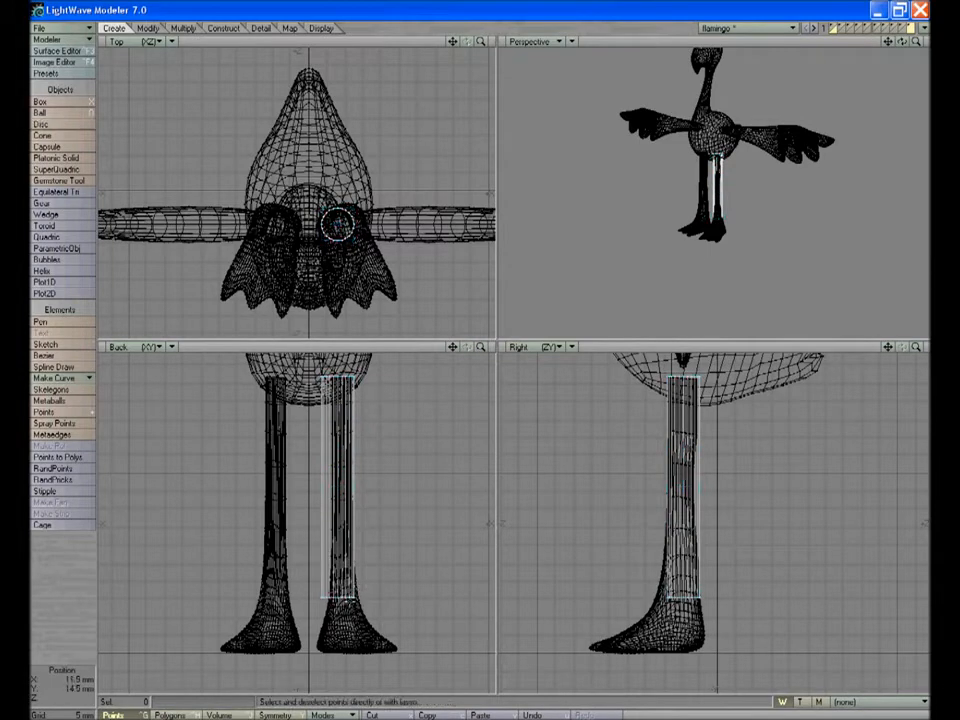
Cut horizontally through the leg cylinder with the Knife tool at three heights
left_click_drag(916, 42, 927, 42)
key("k")
key("ctrl+z")
key("shift+k")
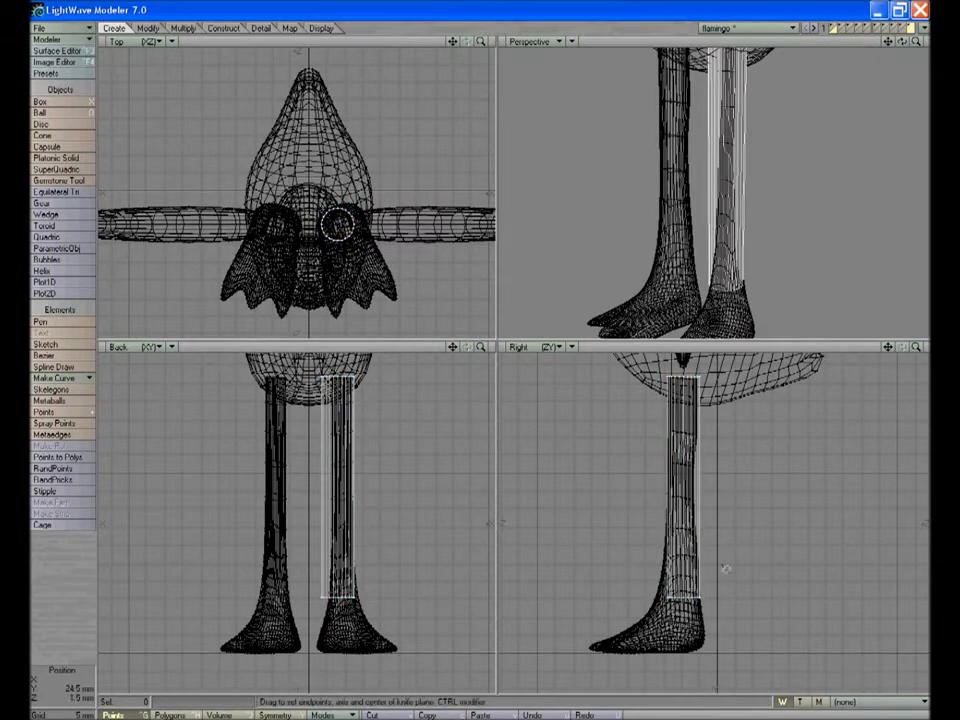
key("space")
key("shift+k")
left_click_drag(658, 515, 714, 519)
key("space")
key("shift+k")
left_click_drag(652, 562, 716, 566)
key("space")
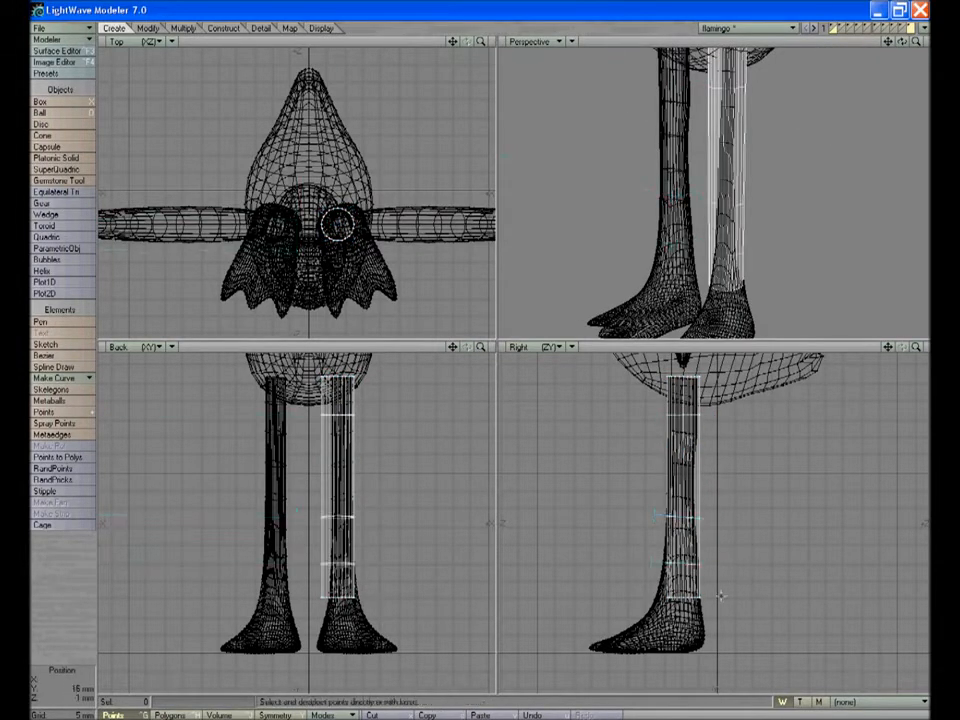
Move the ring of points at the leg's middle cut outward and up, and stretch it to fit the reference leg
right_click_drag(301, 520, 312, 528)
key("t")
mouse_move(335, 520)
left_mouse_down()
mouse_move(342, 509)
mouse_move(325, 507)
left_mouse_up()
key("h")
left_click_drag(344, 219, 344, 225)
key("space")
key("slash")
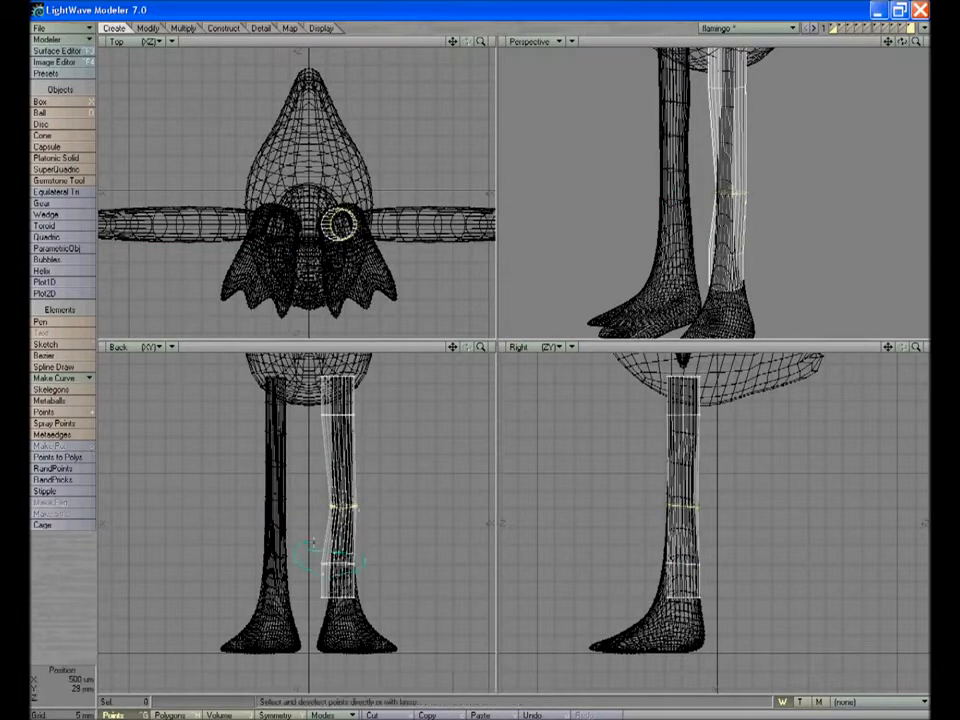
Stretch the leg's bottom end polygon front to back and shift it to match the background ankle
right_click_drag(312, 545, 308, 548)
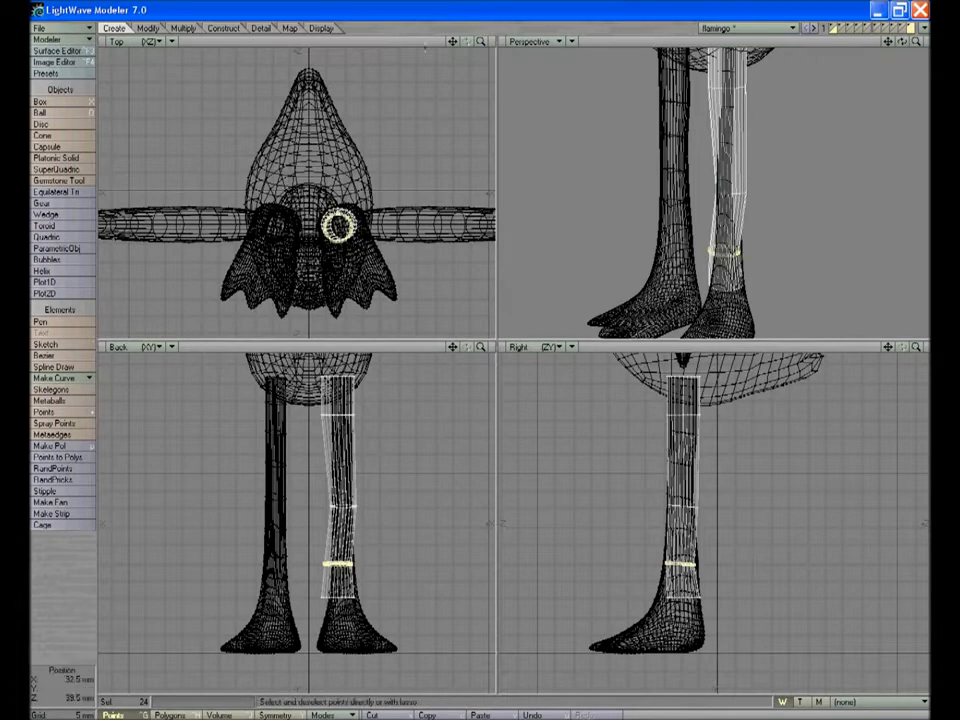
left_click(436, 29)
left_click_drag(902, 41, 814, 79)
left_click(192, 714)
key("h")
left_click_drag(700, 596, 724, 598)
key("space")
key("slash")
left_click(664, 582)
key("t")
left_click_drag(664, 585, 664, 587)
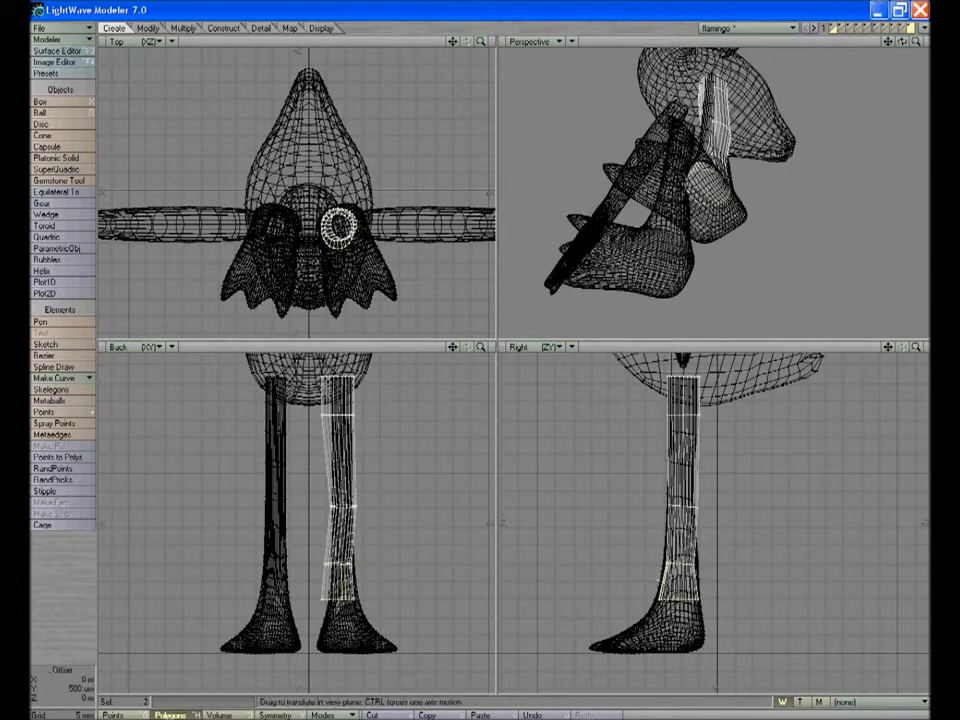
left_click(664, 582)
left_click_drag(340, 600, 345, 602)
Bevel the leg's bottom polygon downward and move the new section to fit the top of the foot
left_click_drag(481, 347, 560, 347)
left_click_drag(453, 347, 269, 10)
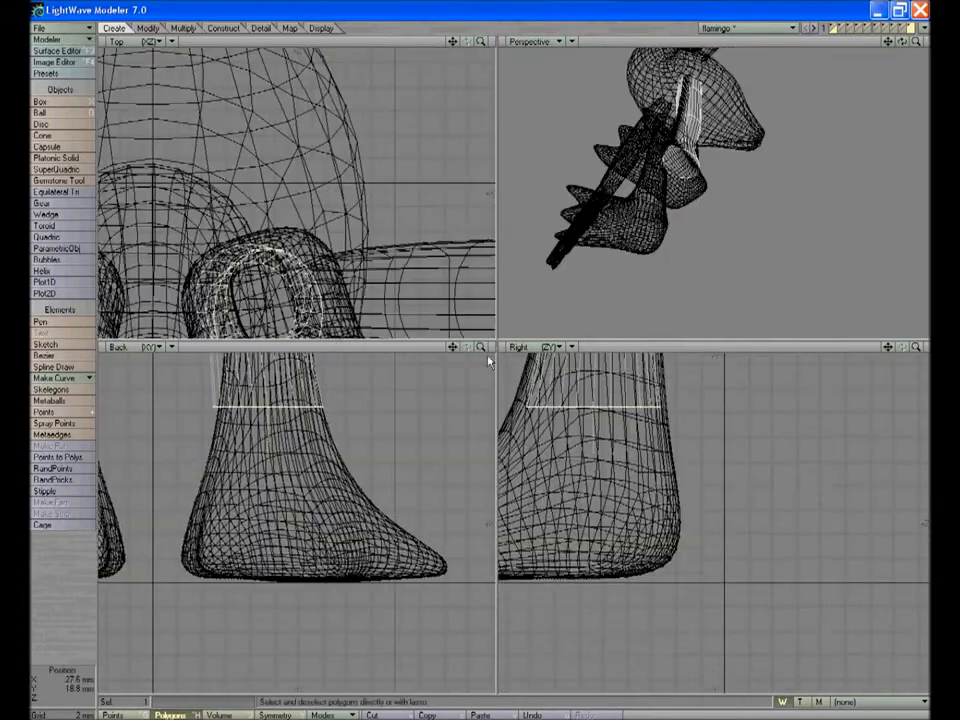
left_click_drag(888, 347, 959, 364)
key("b")
left_click_drag(791, 429, 798, 389)
key("t")
left_click_drag(237, 460, 245, 469)
Bevel a second foot section downward and stretch it toward the toes to match the instep
key("b")
left_click_drag(846, 482, 860, 441)
key("h")
left_click_drag(887, 518, 917, 518)
key("space")
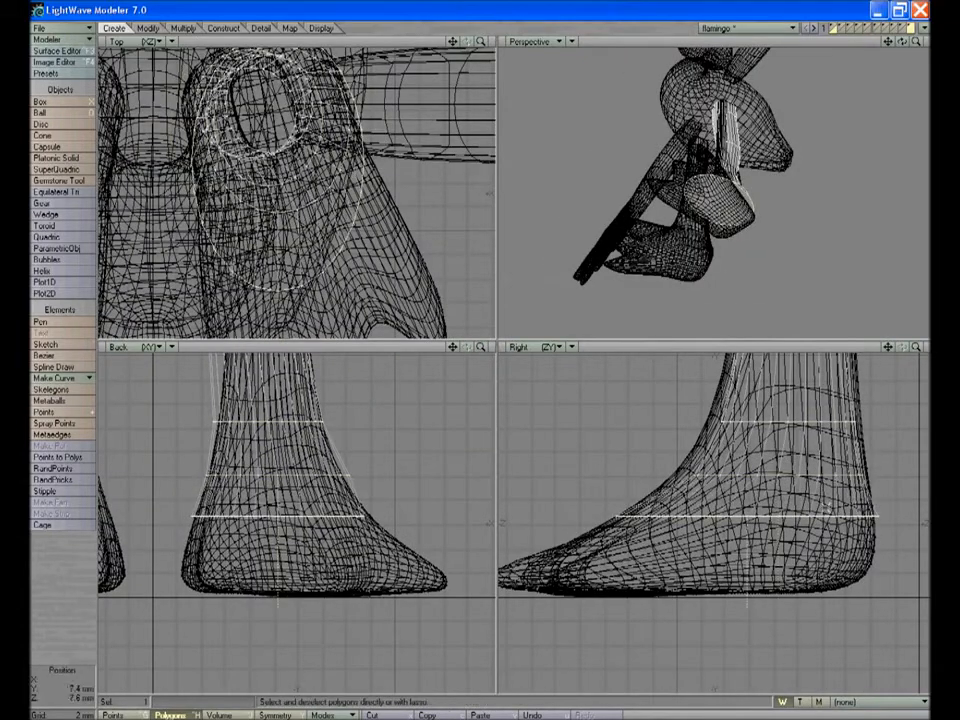
Bevel another section farther down the foot and stretch it in length and width to the background
key("b")
left_click_drag(767, 527, 778, 495)
key("h")
left_click_drag(882, 552, 911, 552)
left_click_drag(193, 548, 216, 548)
key("space")
Bevel the bottom polygon down near the sole and widen it to the foot's full width
key("b")
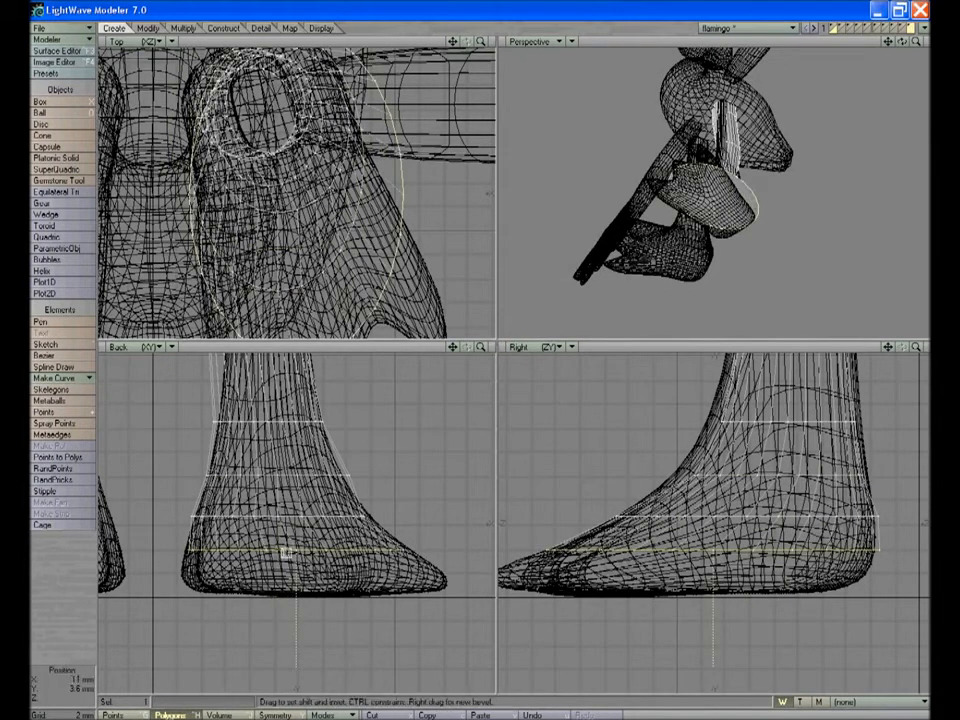
left_click_drag(281, 551, 285, 521)
key("h")
left_click_drag(194, 581, 214, 583)
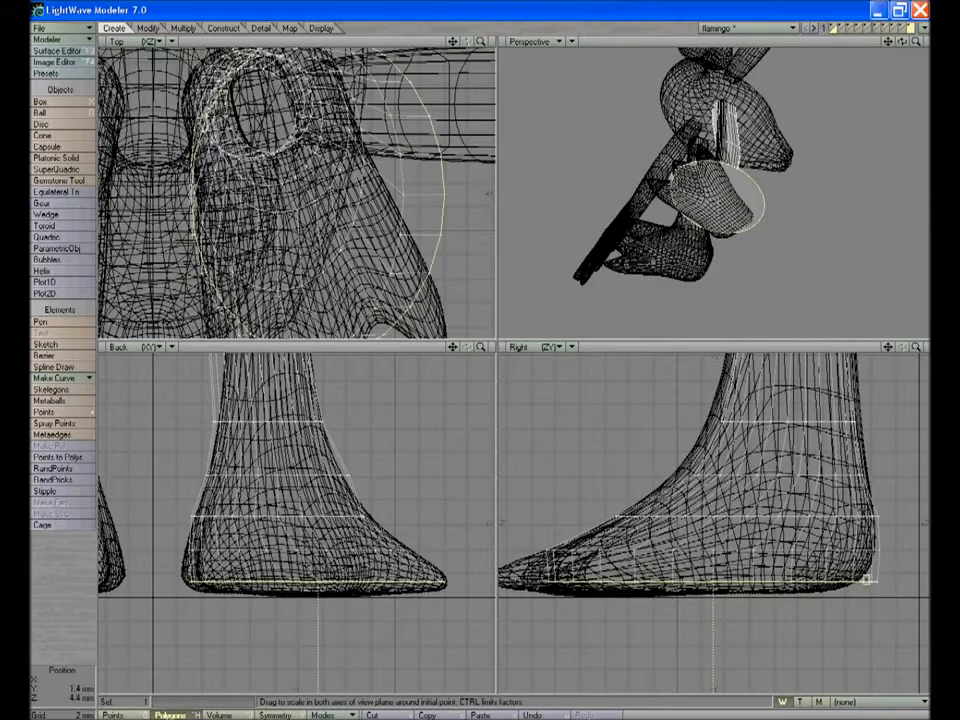
Bevel the final section to close the sole of the foot, adjust its position and deselect it
key("b")
left_click_drag(707, 568, 709, 541)
key("t")
key("space")
key("slash")
Select the polygons between the toes and scale them back to form the notches of the webbed foot
left_click_drag(902, 42, 950, 44)
key("a")
left_click_drag(888, 42, 878, 6)
mouse_move(918, 43)
left_mouse_down()
mouse_move(945, 43)
mouse_move(935, 43)
left_mouse_up()
left_click_drag(917, 347, 950, 347)
left_click_drag(888, 347, 820, 340)
left_click_drag(917, 347, 926, 349)
left_click_drag(916, 42, 892, 42)
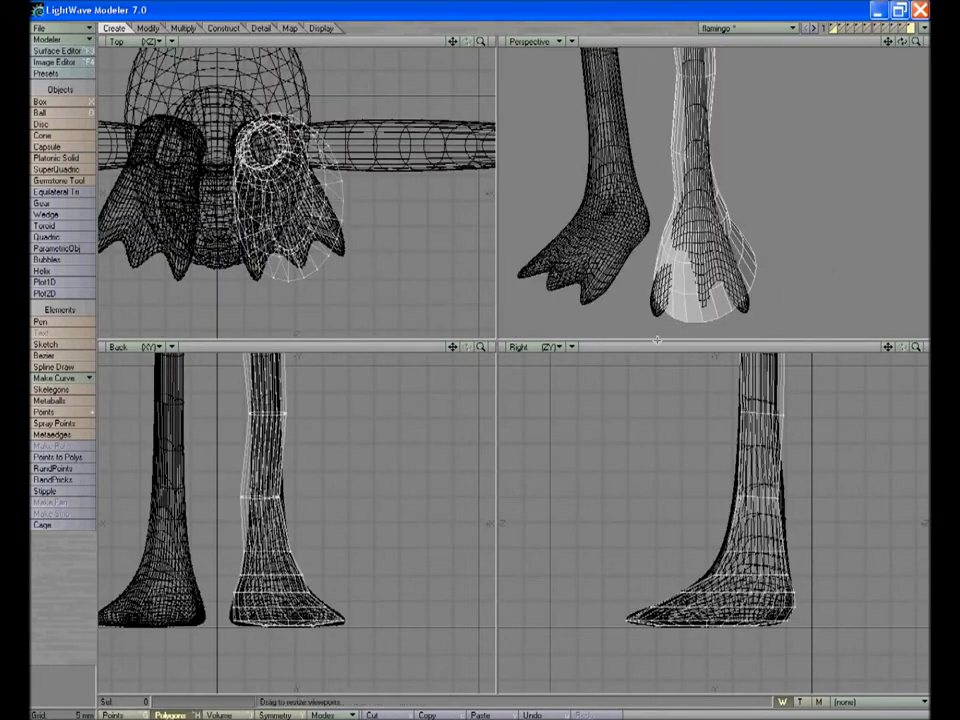
left_click_drag(727, 309, 734, 311)
key("h")
left_click_drag(710, 606, 677, 618)
mouse_move(261, 607)
left_mouse_down()
mouse_move(255, 613)
mouse_move(263, 600)
left_mouse_up()
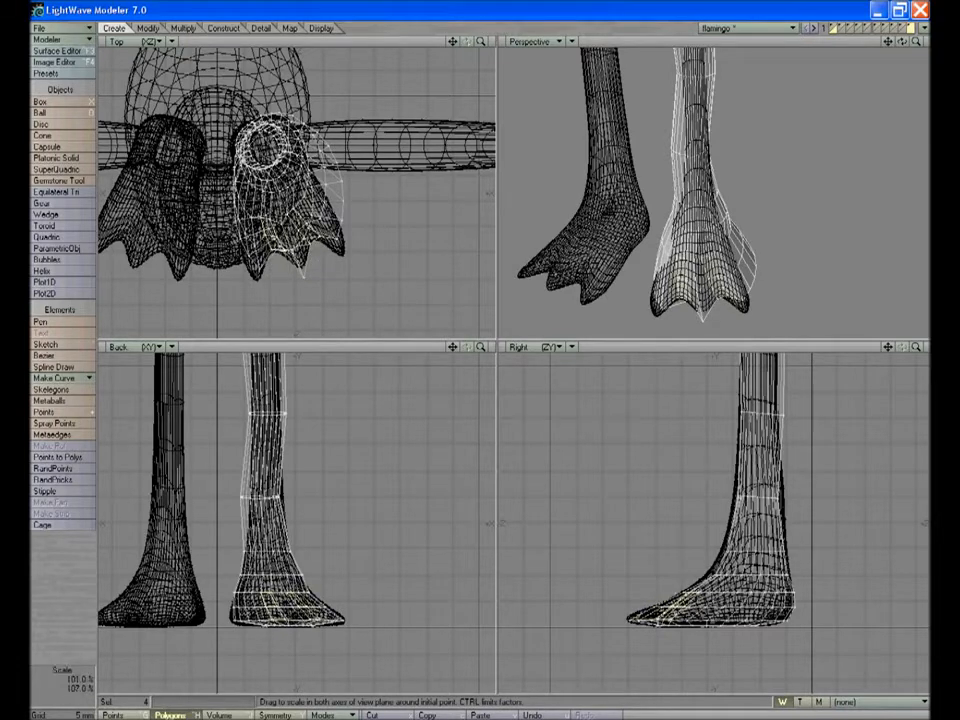
left_click_drag(291, 247, 293, 255)
key("space")
Convert the leg to a smooth subpatch surface and pull the three toe tip points forward to lengthen the toes
left_click(912, 28)
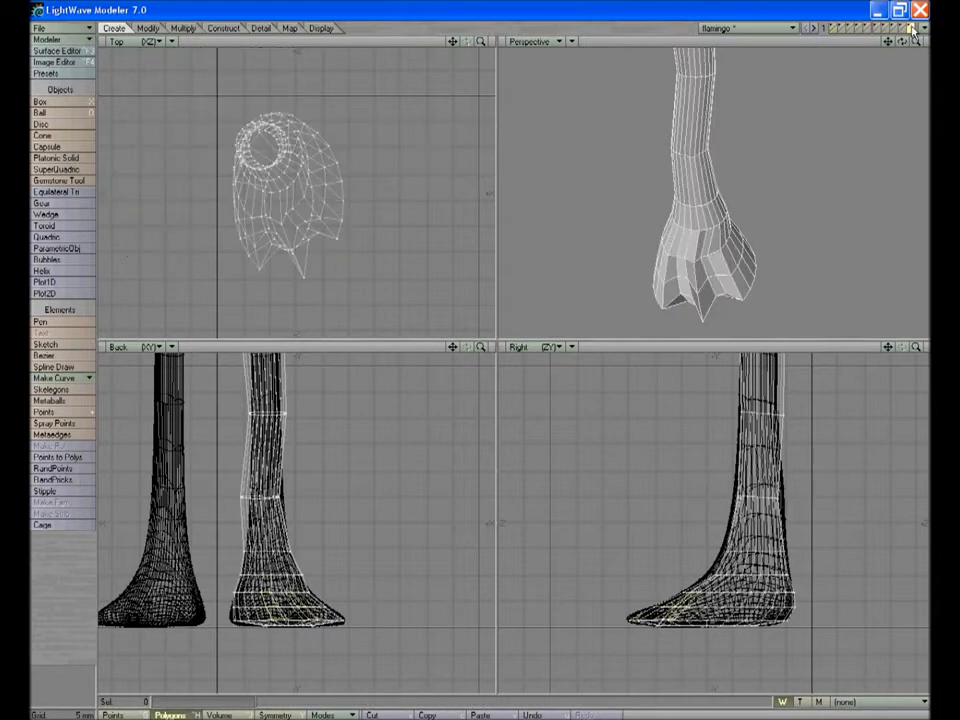
key("Tab")
key("ctrl+g")
left_click(745, 309)
key("t")
left_click_drag(665, 619, 625, 619)
left_click_drag(404, 623, 443, 621)
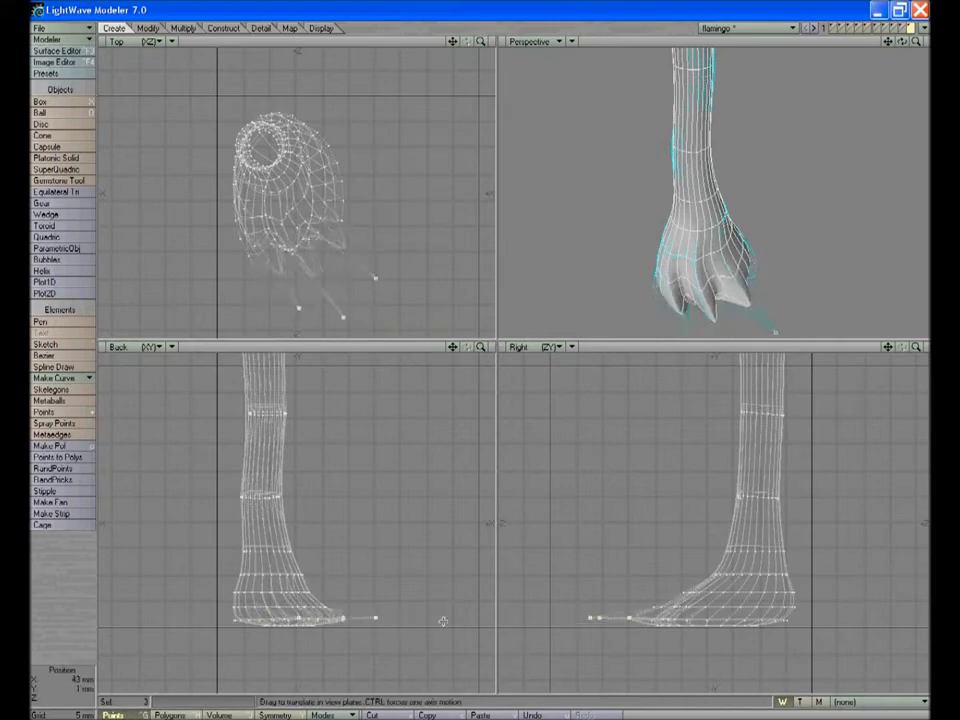
left_click_drag(405, 265, 371, 270)
key("space")
key("slash")
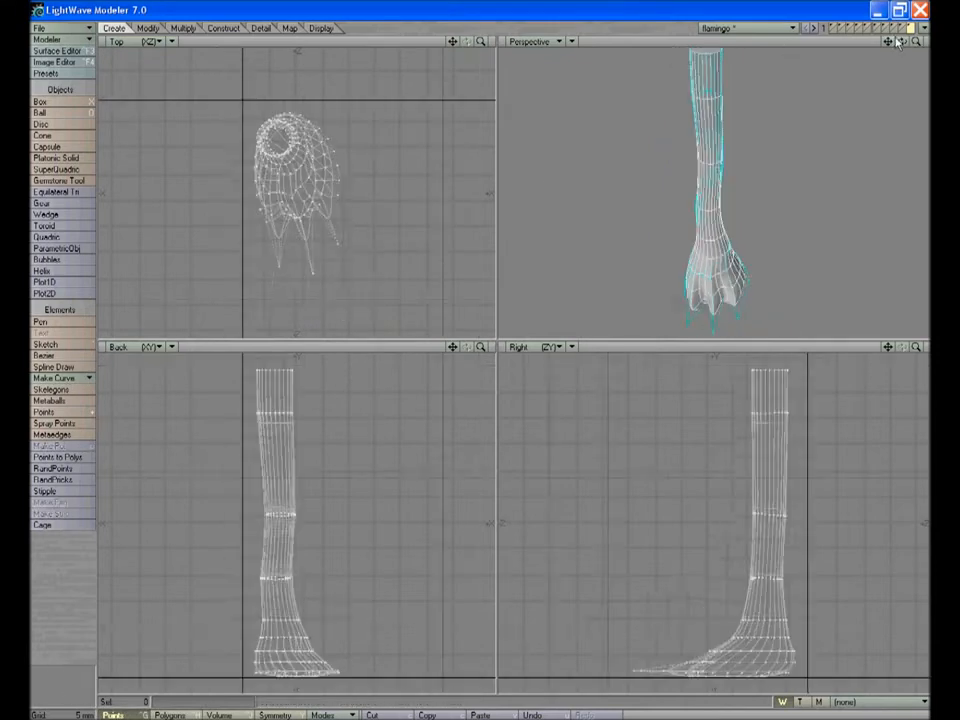
Bring up the wing layer for editing with the eye, body and leg layers shown in the background
left_click(903, 28)
key("a")
left_click(899, 28, "shift")
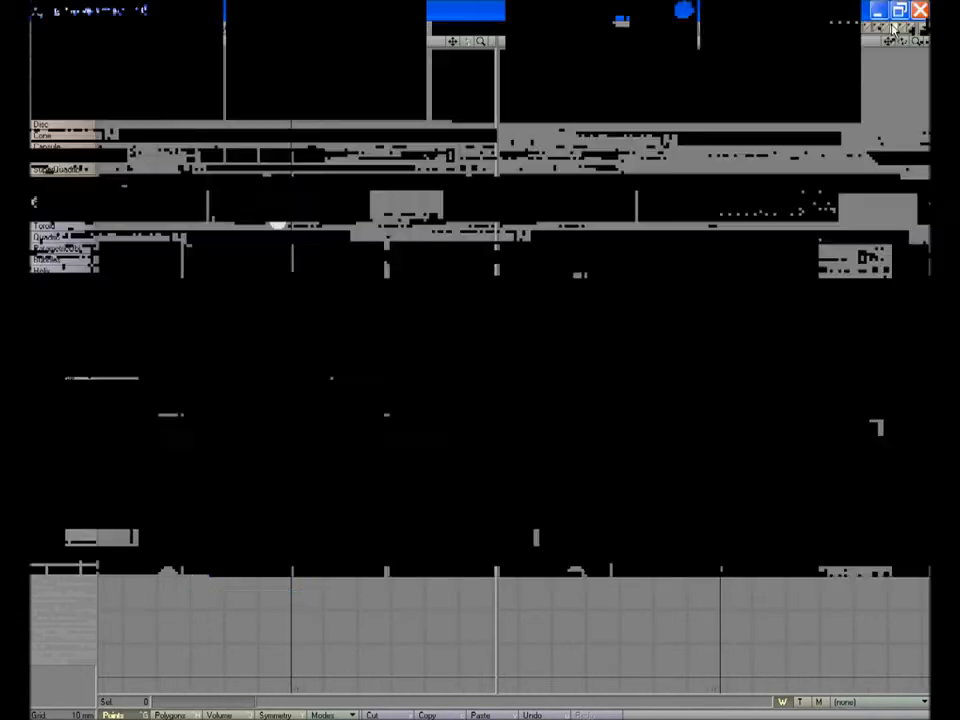
left_click(889, 28, "shift")
left_click(878, 28, "shift")
left_click_drag(903, 42, 725, 147)
left_click(879, 27)
left_click(888, 32)
left_click(898, 32, "shift")
left_click(908, 32, "shift")
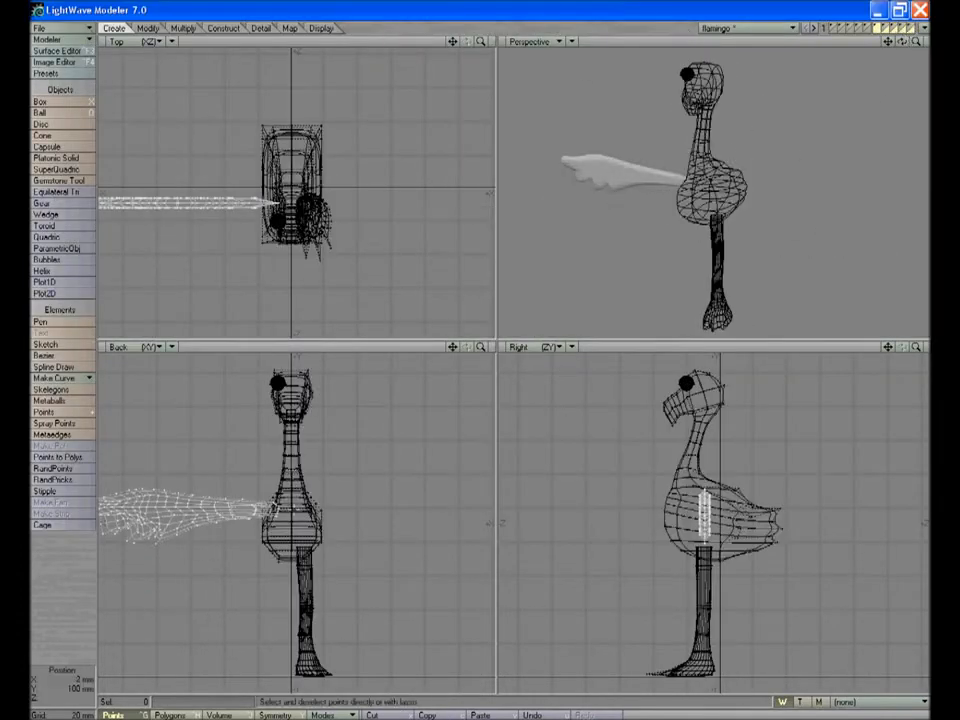
Mirror the wing across the body's vertical centre line
left_click(183, 28)
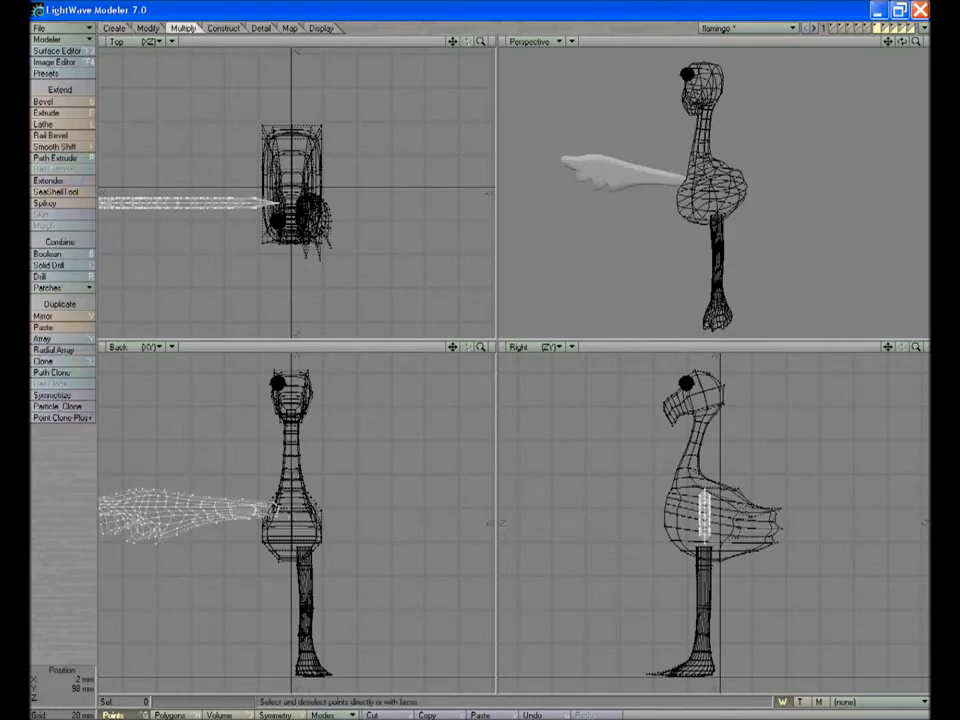
left_click(62, 316)
left_click(291, 510)
key("t")
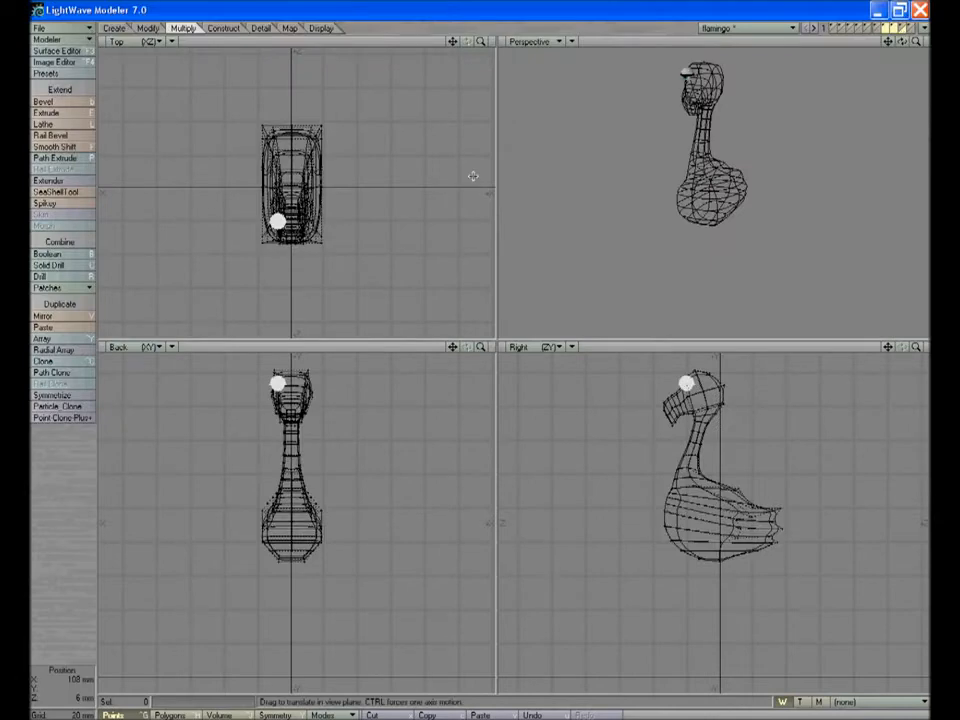
Mirror the eye across the head's vertical centre line
left_click_drag(481, 347, 479, 541)
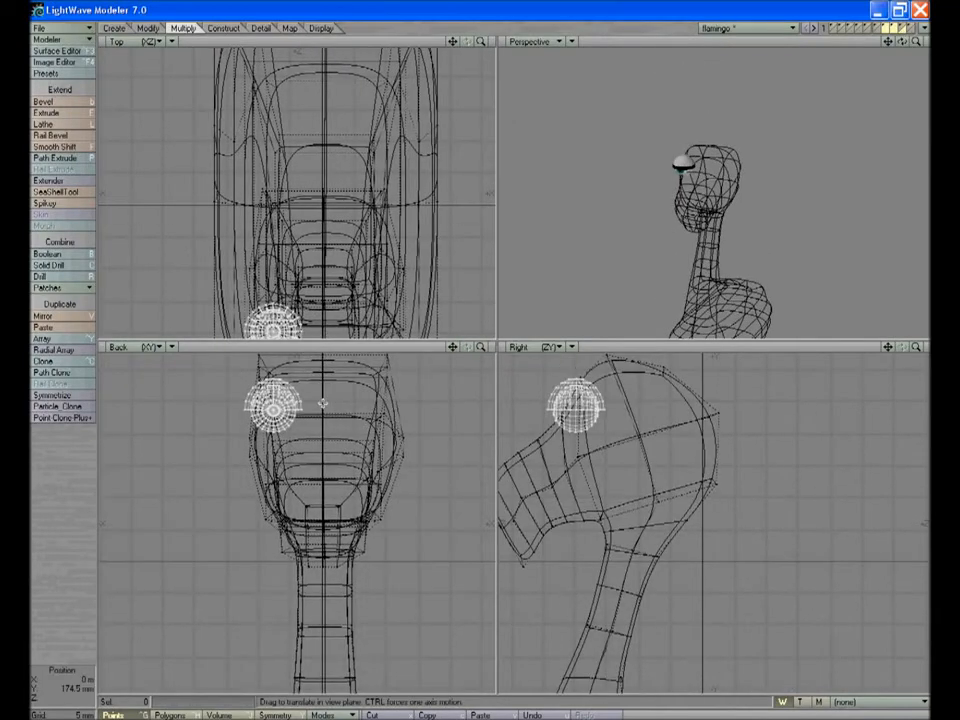
key("shift+v")
left_click(323, 404)
key("space")
Bring up the leg layer for editing with the other flamingo part layers shown in the background
left_click(900, 26, "shift")
left_click(875, 27, "shift")
left_click(907, 28)
left_click(885, 32)
left_click(892, 32, "shift")
left_click(901, 32, "shift")
left_click(877, 32, "shift")
key("a")
Mirror the leg and webbed foot across the body's vertical centre line
left_click_drag(481, 347, 532, 350)
left_click_drag(453, 347, 480, 103)
key("shift+v")
left_click(324, 422)
key("space")
Bring all the flamingo's part layers to the foreground together and fit the whole model in the views
left_click(877, 27, "shift")
left_click(885, 27, "shift")
left_click(892, 27, "shift")
left_click(901, 27, "shift")
key("a")
Select the points at the rear end of the tail, scale them narrower and pull them backward to taper the tail
left_click_drag(916, 41, 888, 75)
left_click_drag(902, 42, 750, 21)
left_click_drag(916, 347, 944, 347)
left_click(775, 553)
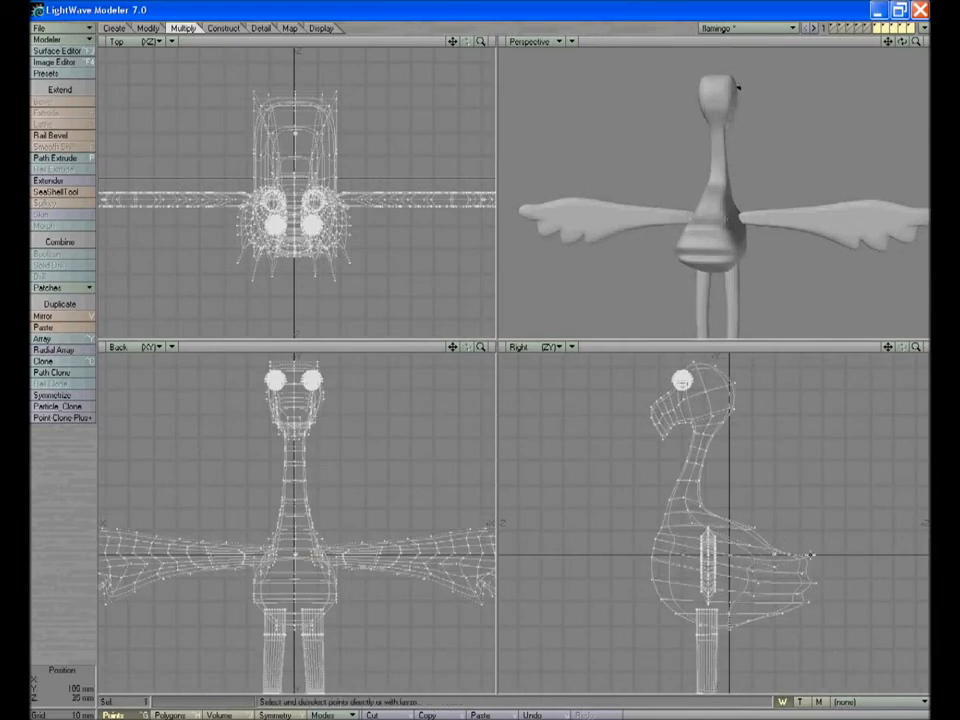
right_click_drag(808, 625, 795, 548)
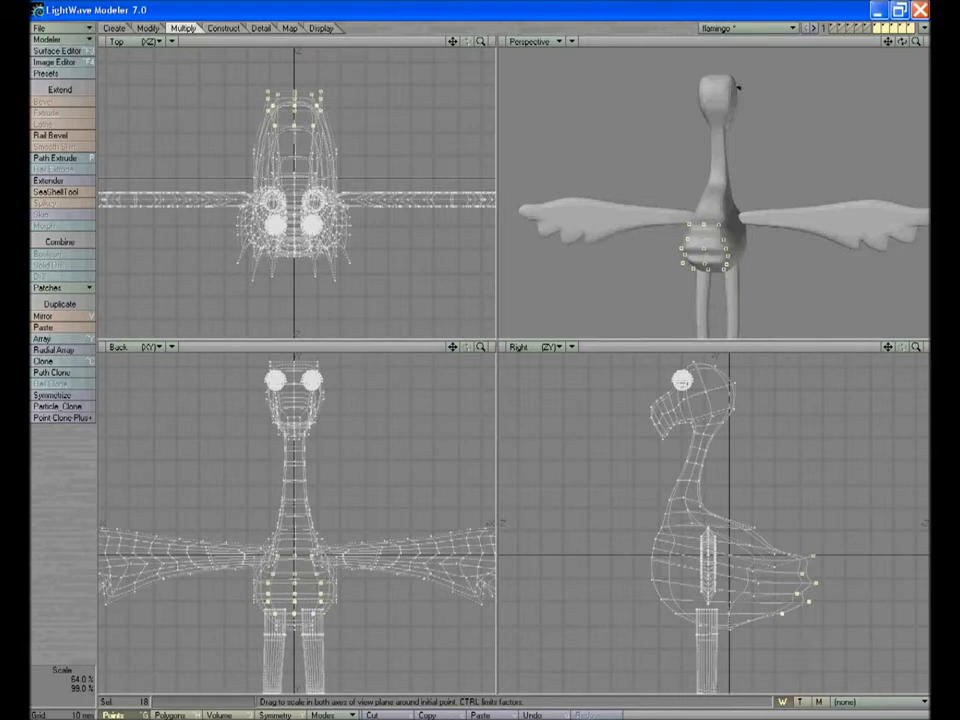
key("t")
left_click_drag(830, 590, 866, 585)
key("space")
key("slash")
Select the three centre points of the beak tip and pull them about 1.5 mm down and 0.5 mm forward
left_click_drag(902, 42, 940, 44)
key("a")
left_click_drag(902, 42, 868, 42)
left_click_drag(916, 42, 942, 42)
left_click_drag(916, 347, 888, 594)
right_click_drag(593, 555, 597, 557)
left_click_drag(580, 536, 577, 541)
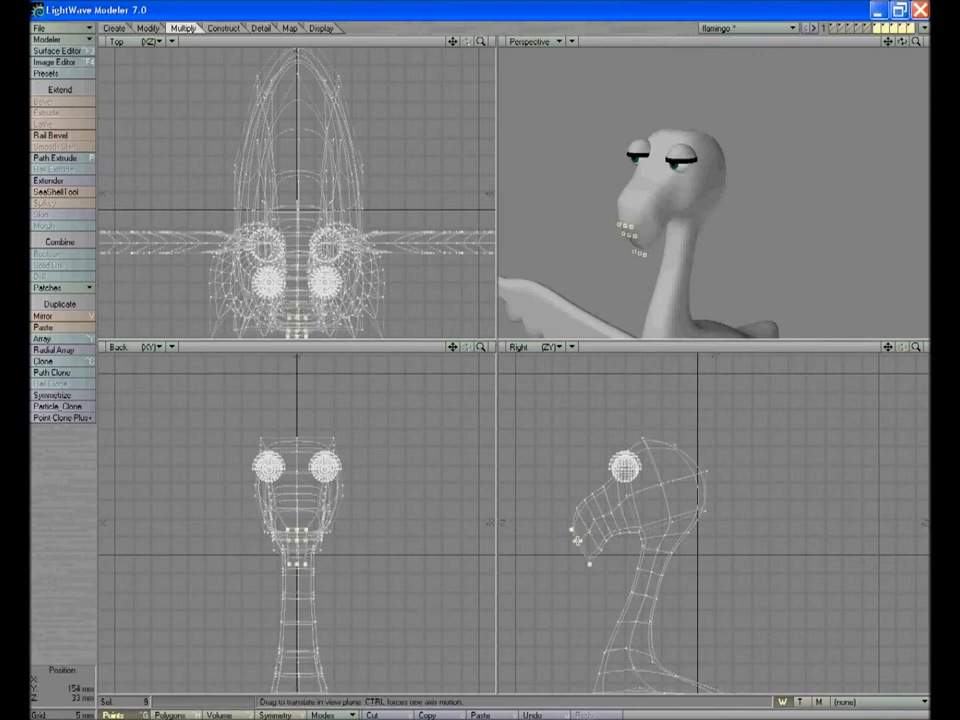
right_click_drag(291, 571, 292, 526)
key("t")
left_click_drag(573, 531, 571, 536)
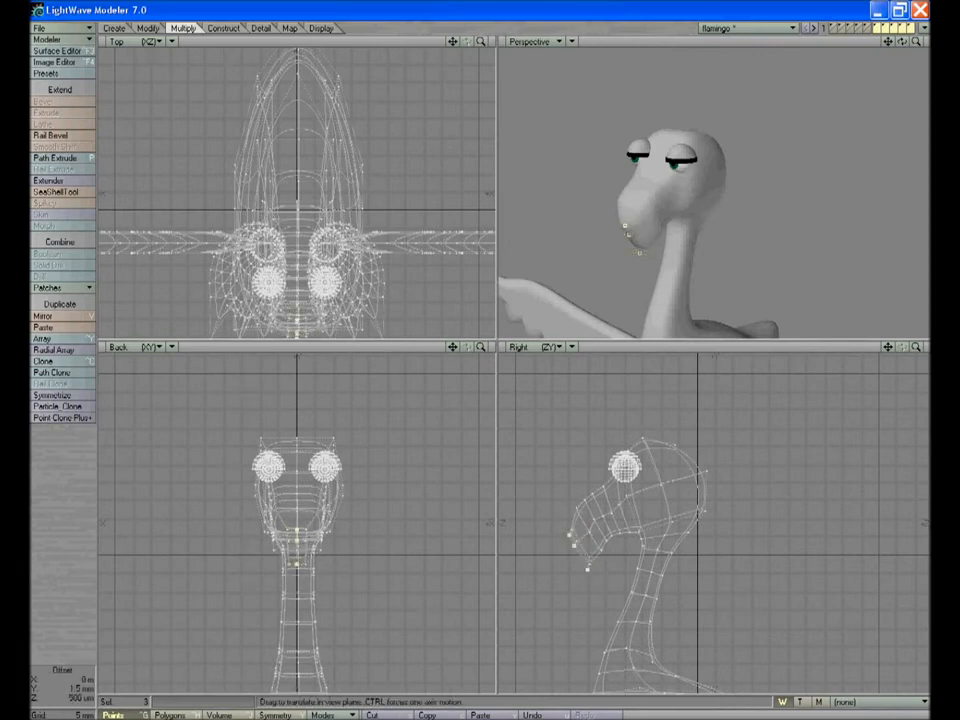
key("slash")
Examine the complete flamingo in the perspective view by viewing it from several angles and up close
left_click_drag(902, 41, 935, 41)
key("a")
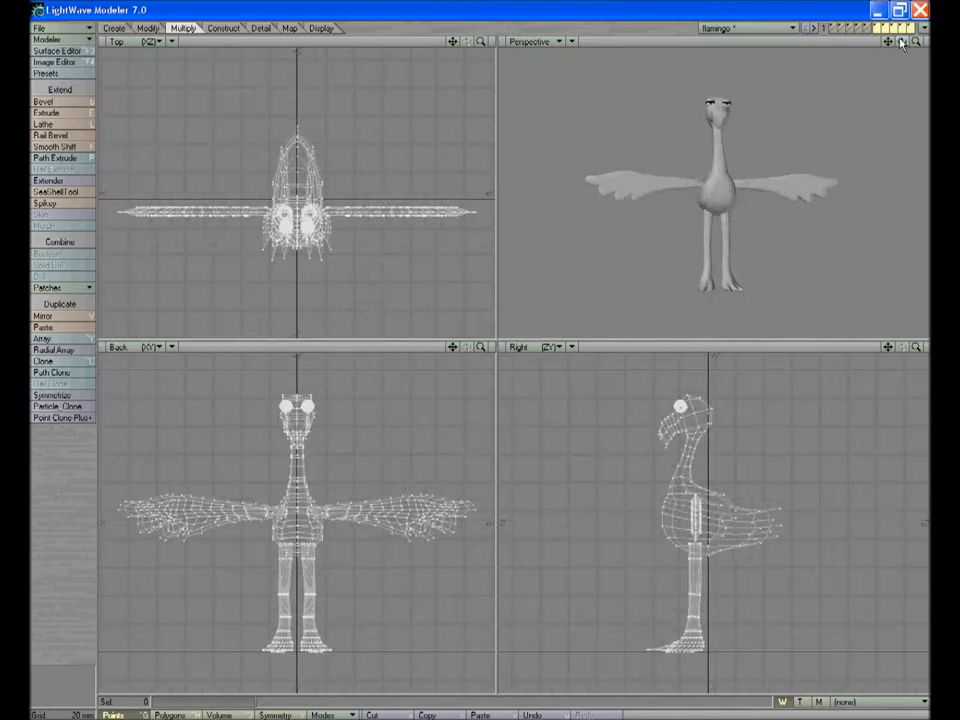
left_click(834, 28)
left_click_drag(915, 42, 935, 42)
left_click_drag(902, 41, 940, 43)
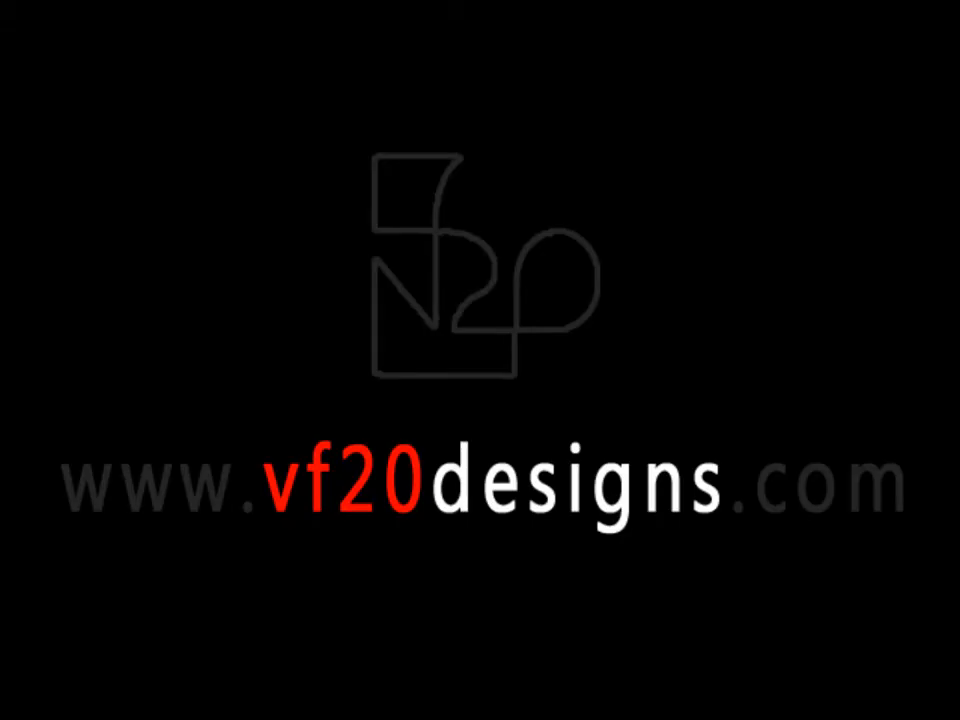